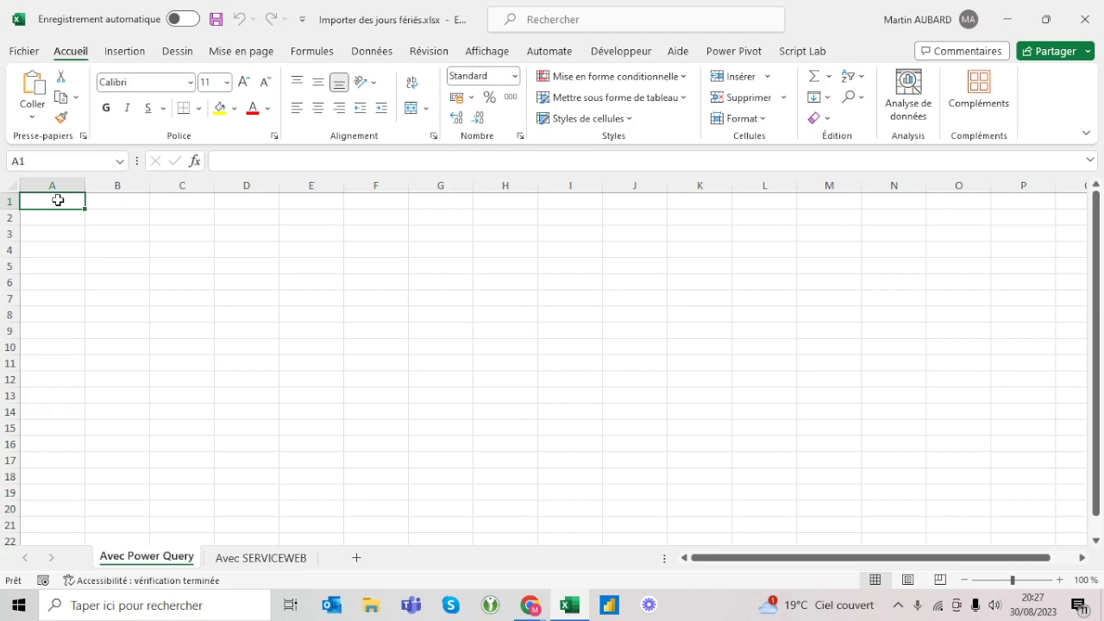
Switch to Chrome and load the api.gouv.fr site
key(alt+Tab)
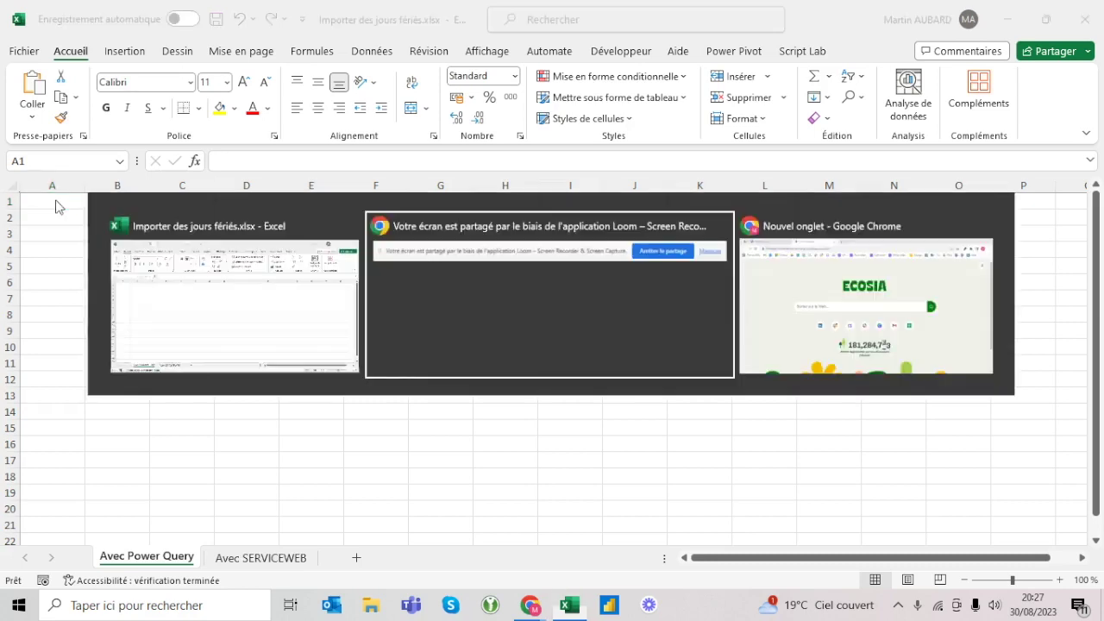
key(alt+Tab)
key(alt+Tab)
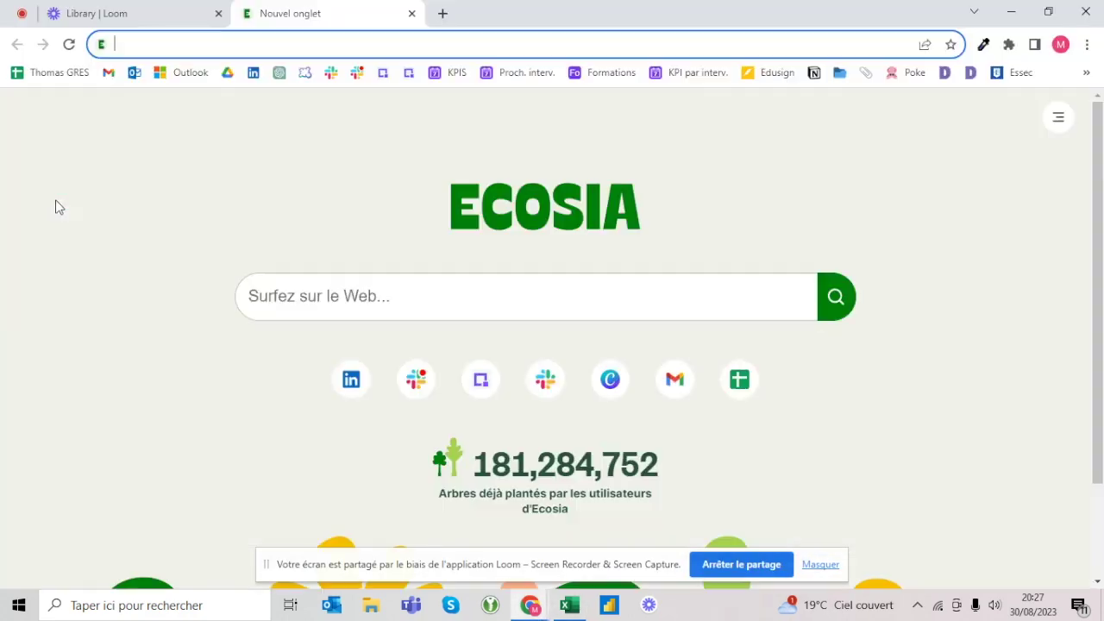
text(api.gouv.fr)
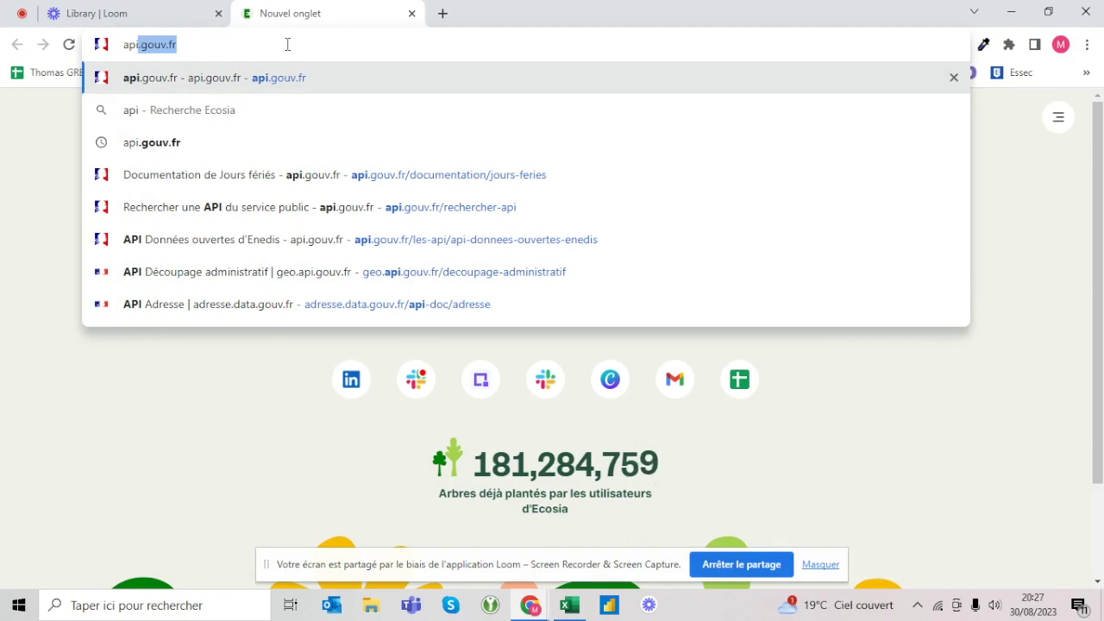
key(Return)
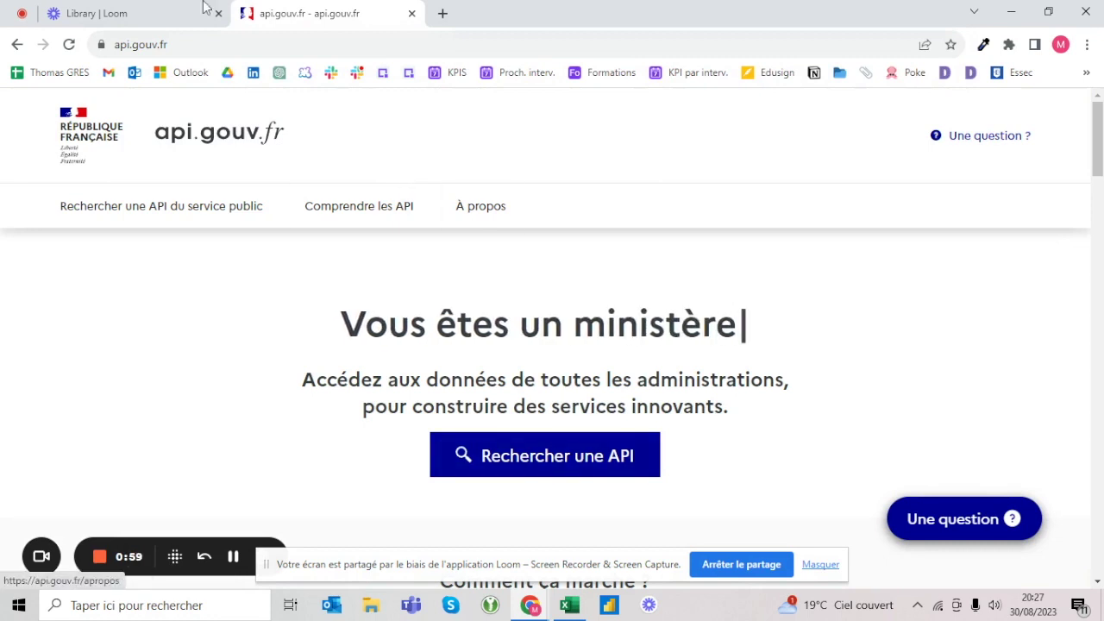
Search the API catalogue for 'jours' and open the Jours fériés result
click(518, 480)
click(798, 355)
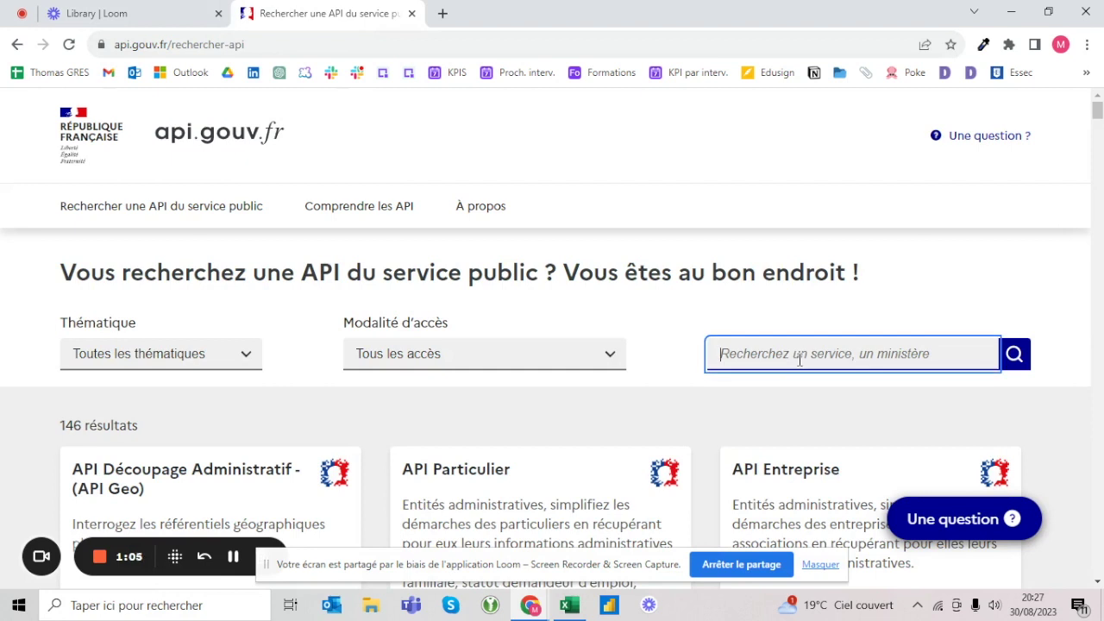
text(jours)
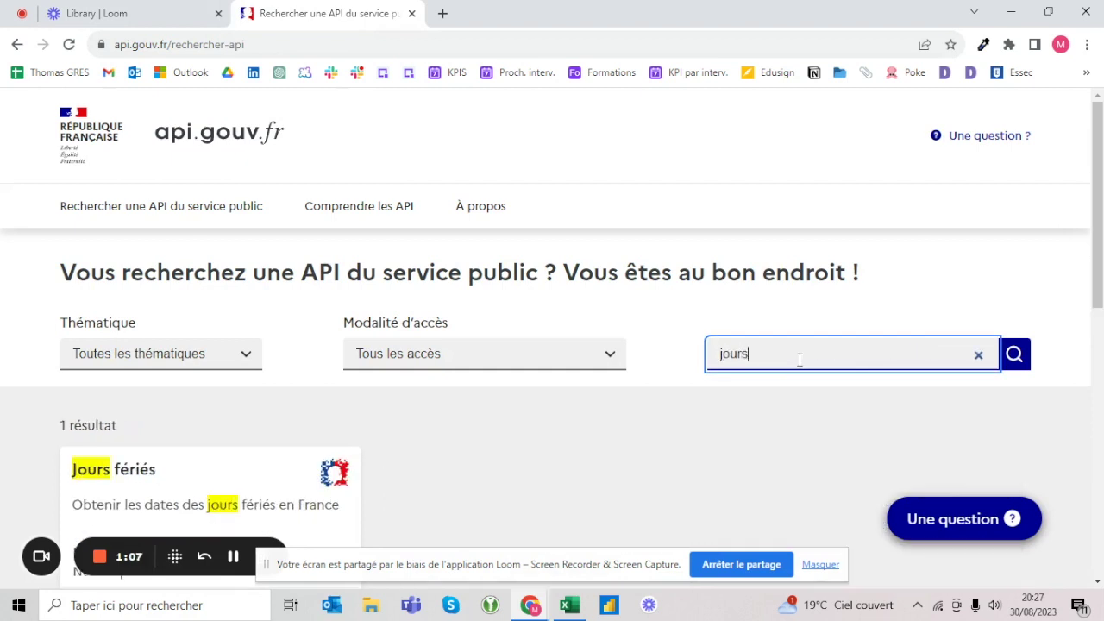
scroll(145, 468, down, 2)
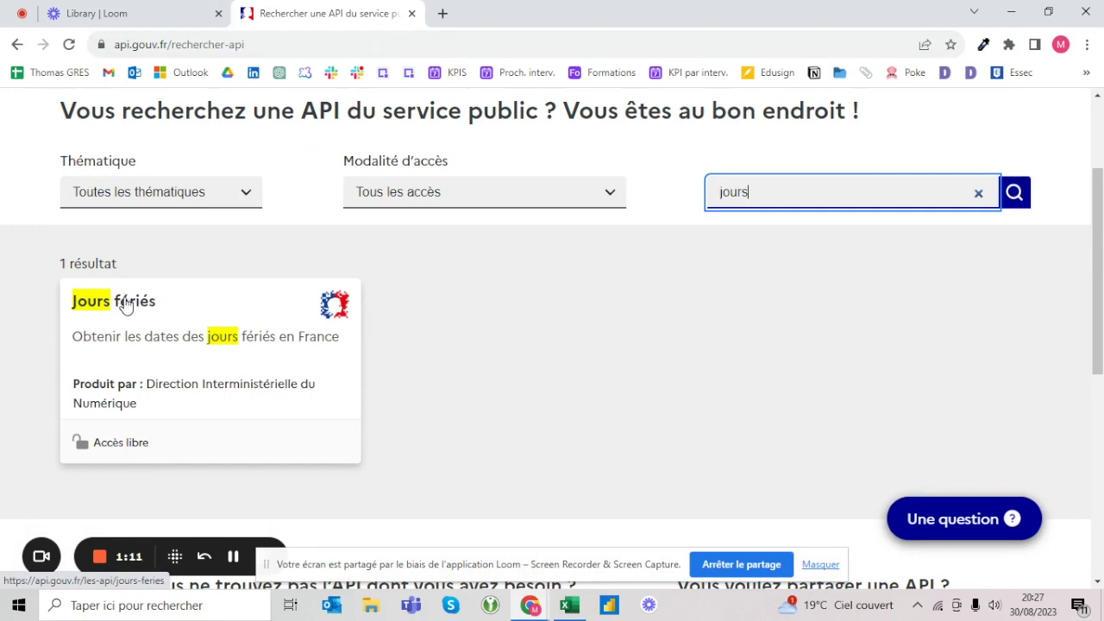
click(131, 309)
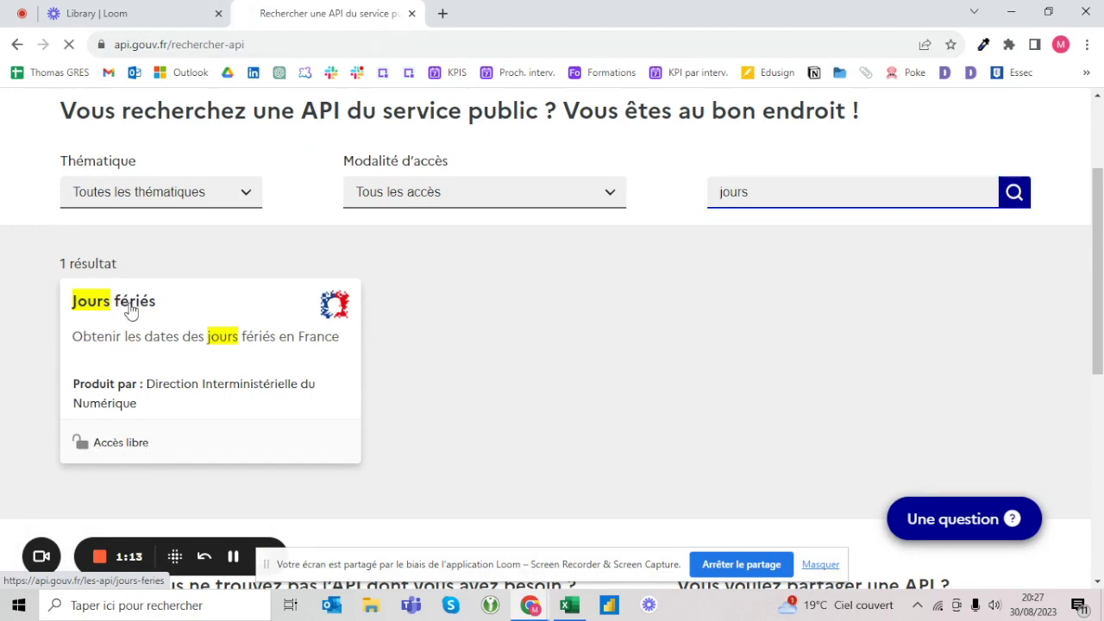
Read the Jours fériés description and open data sections, then open Tester l'API
scroll(429, 337, down, 3)
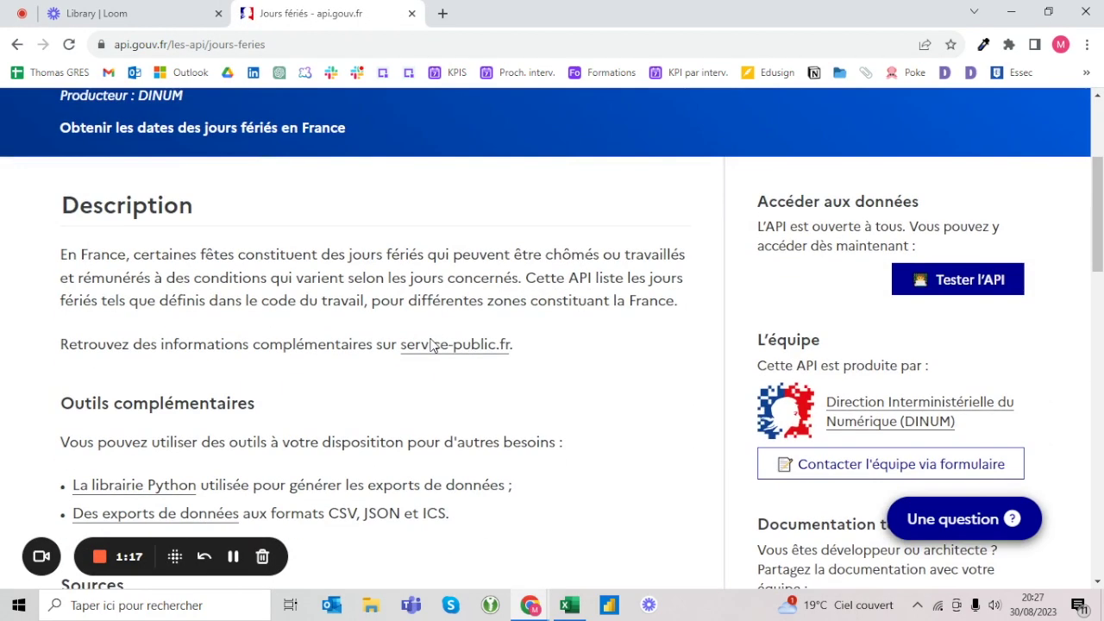
scroll(431, 345, down, 4)
scroll(431, 345, down, 5)
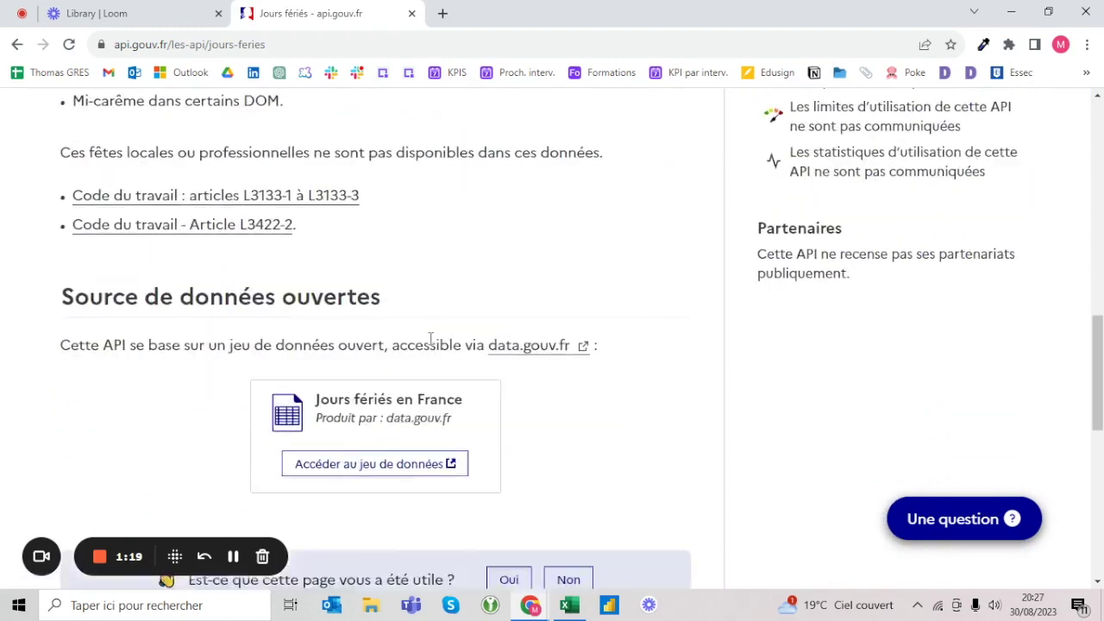
scroll(431, 345, up, 5)
scroll(428, 338, up, 7)
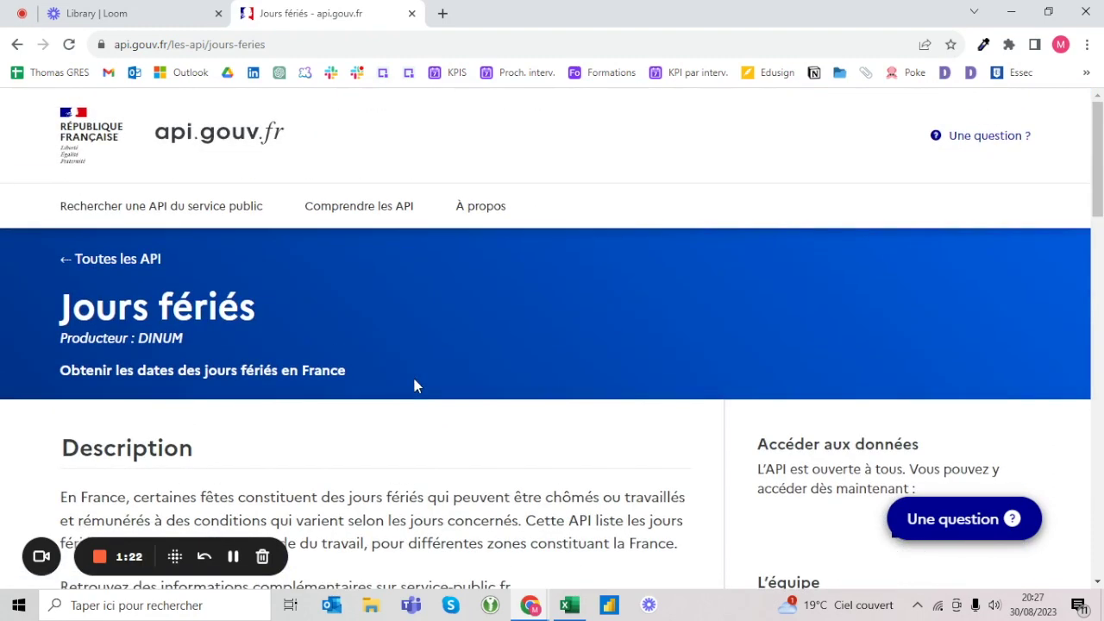
scroll(411, 415, down, 3)
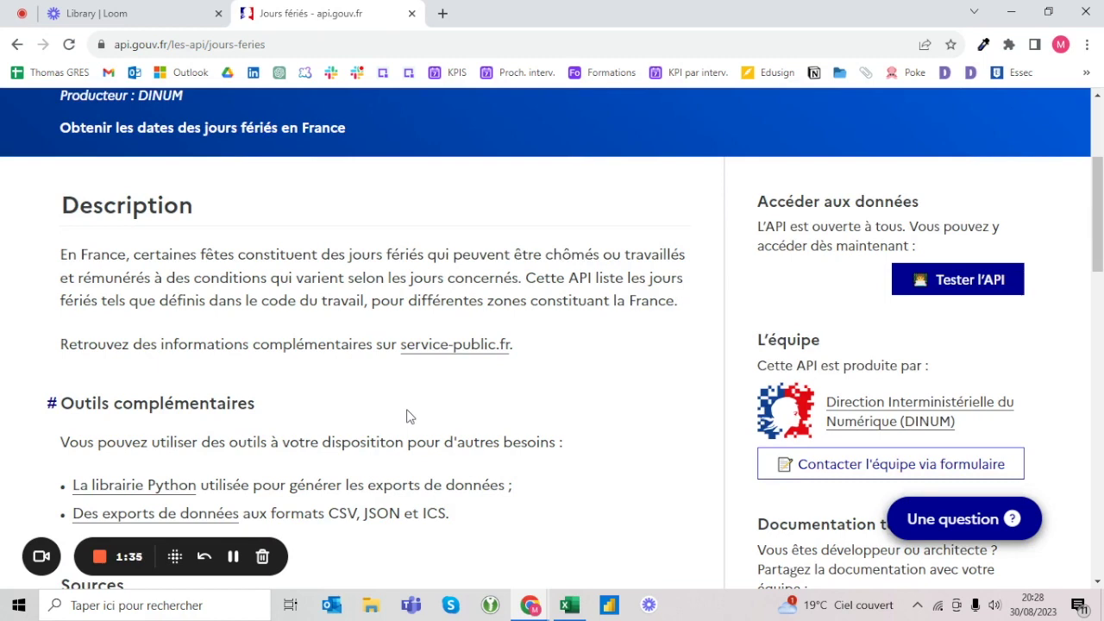
click(957, 295)
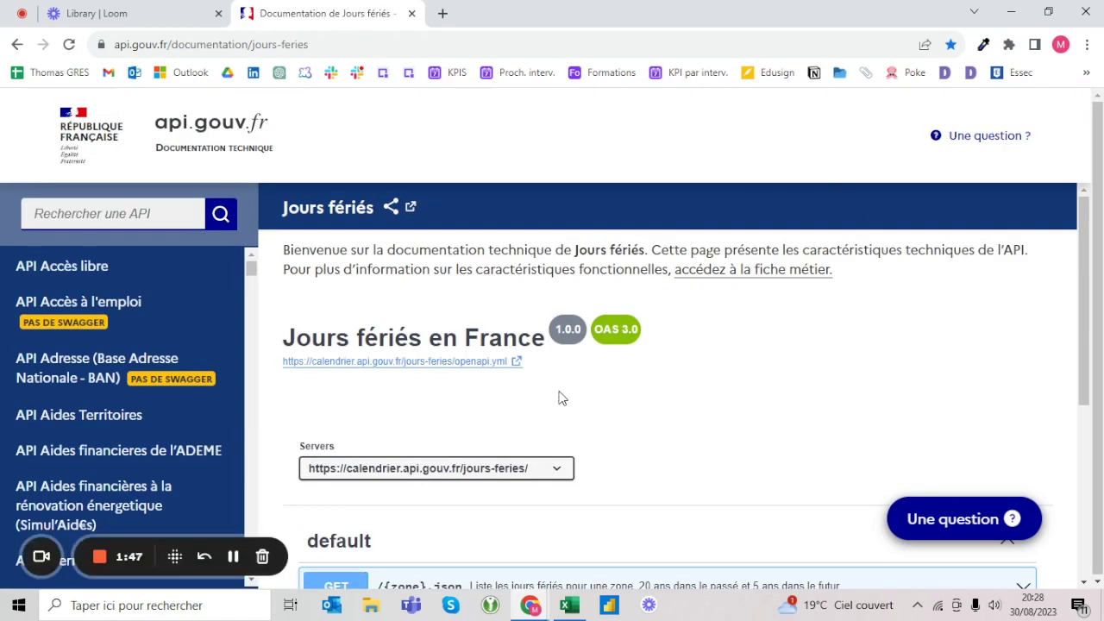
Scroll down to the GET /{zone}.json and /{zone}/{annee}.json endpoints
scroll(565, 388, down, 3)
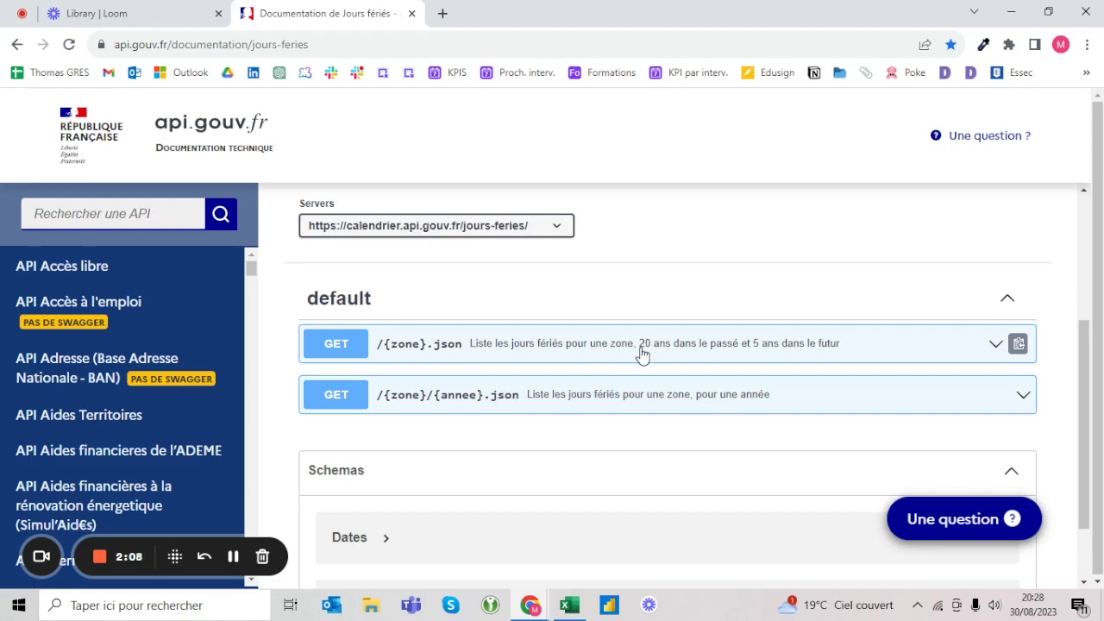
Run a test call of GET /{zone}.json with zone metropole
click(781, 351)
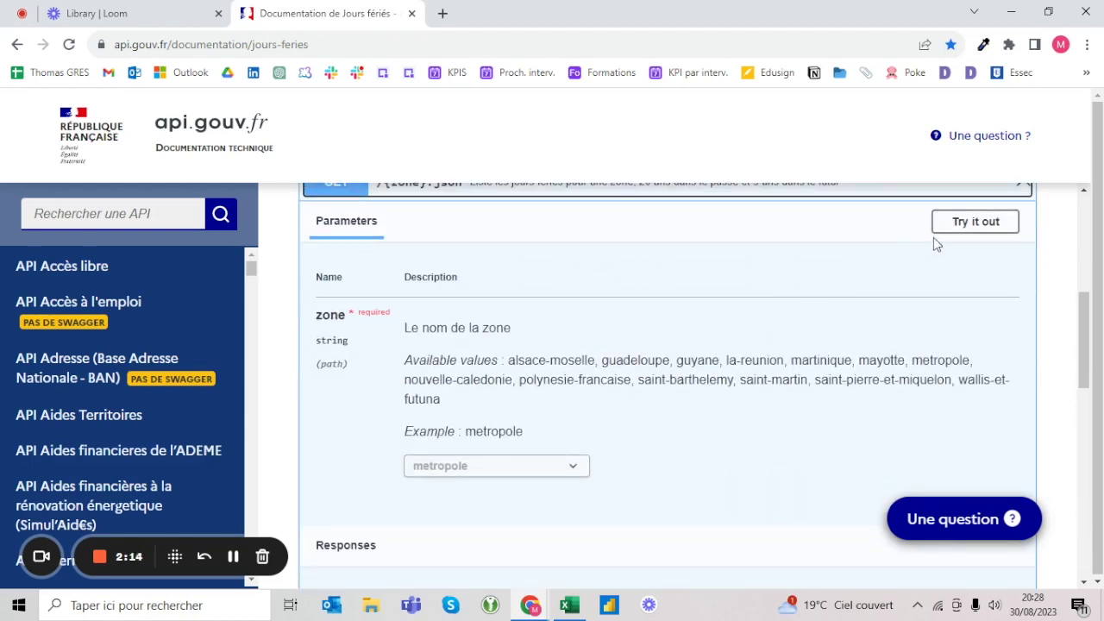
click(960, 226)
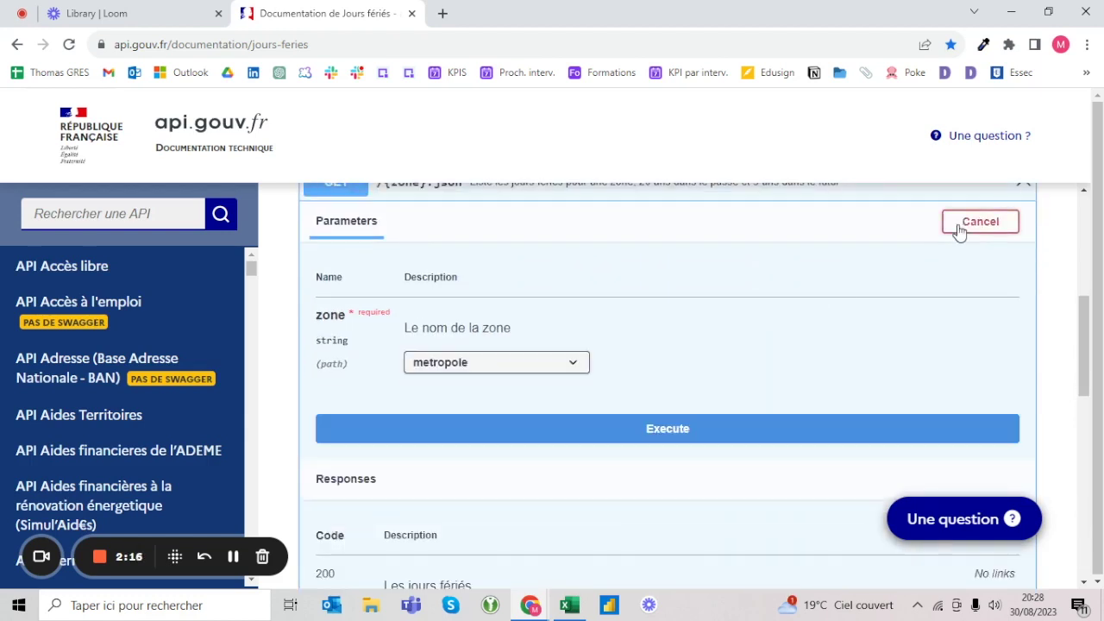
scroll(715, 330, down, 2)
click(575, 207)
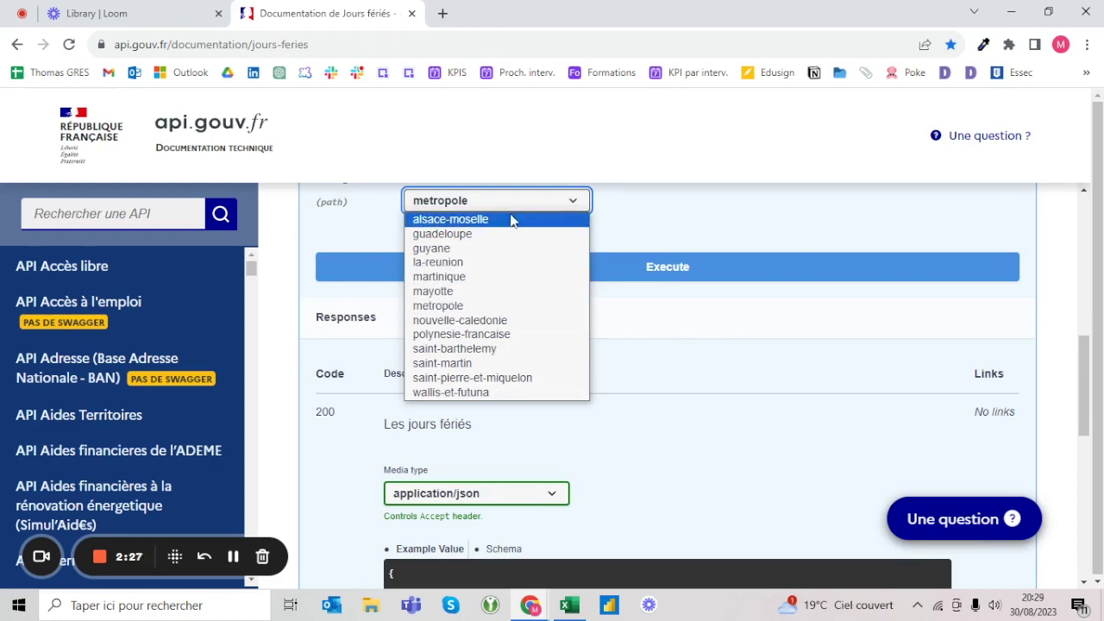
click(518, 304)
scroll(544, 289, up, 2)
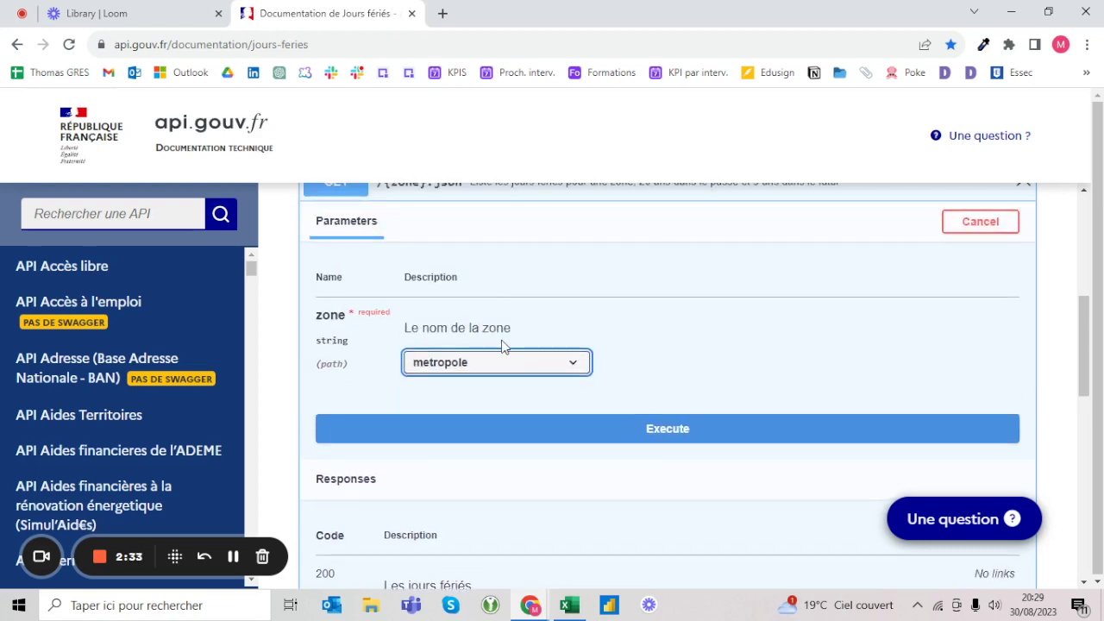
scroll(507, 336, down, 1)
click(621, 354)
Select the returned metropole.json request URL and start a new browser tab
scroll(619, 347, down, 1)
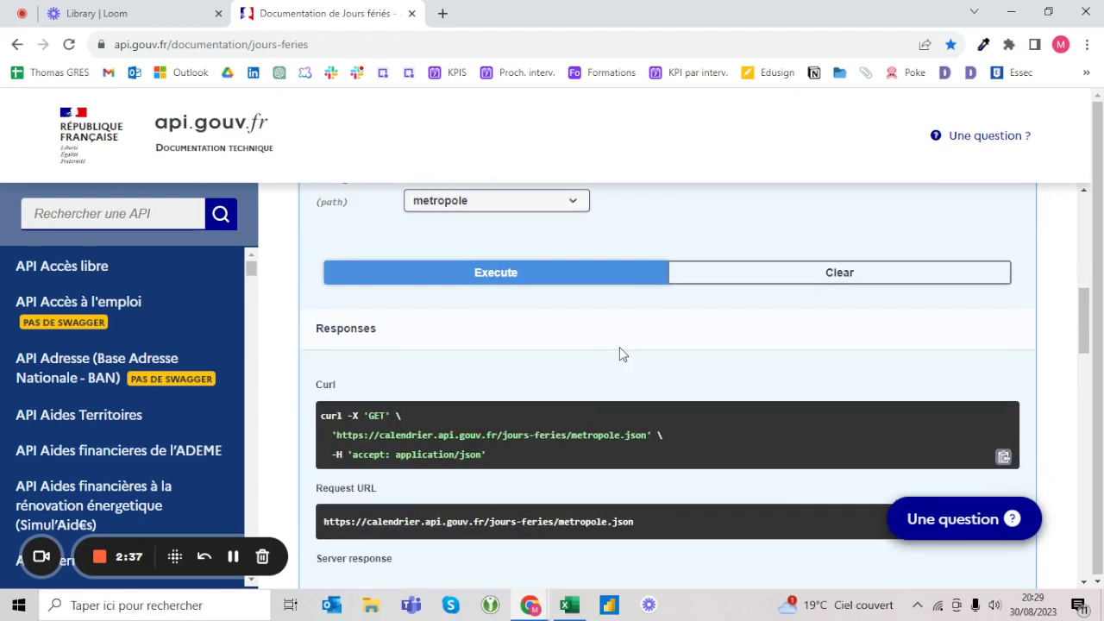
scroll(619, 347, down, 1)
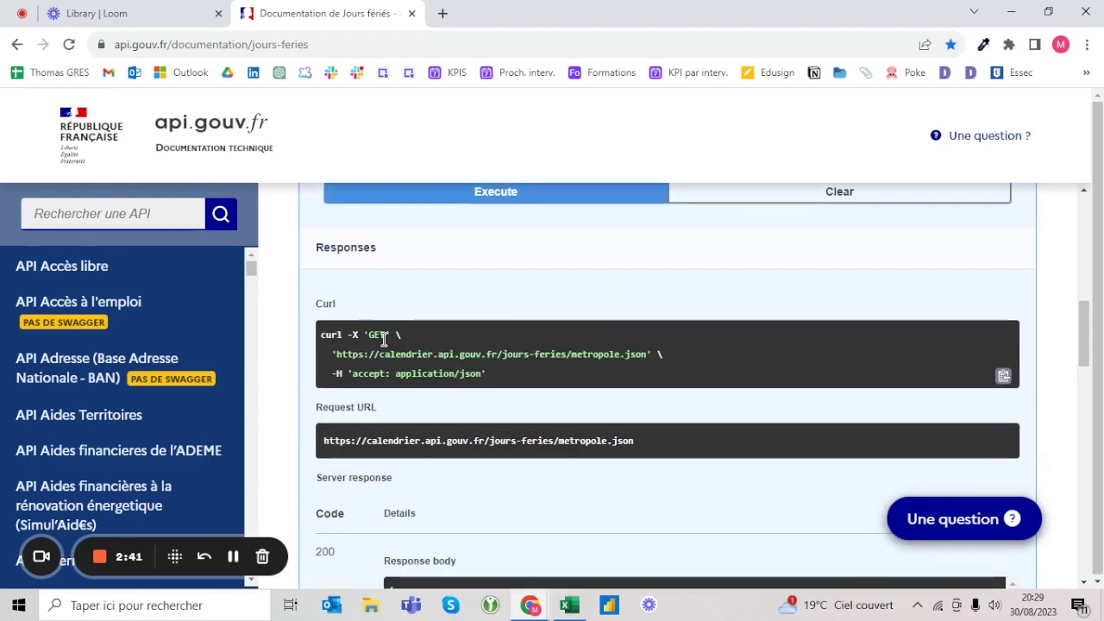
drag(643, 440, 324, 443)
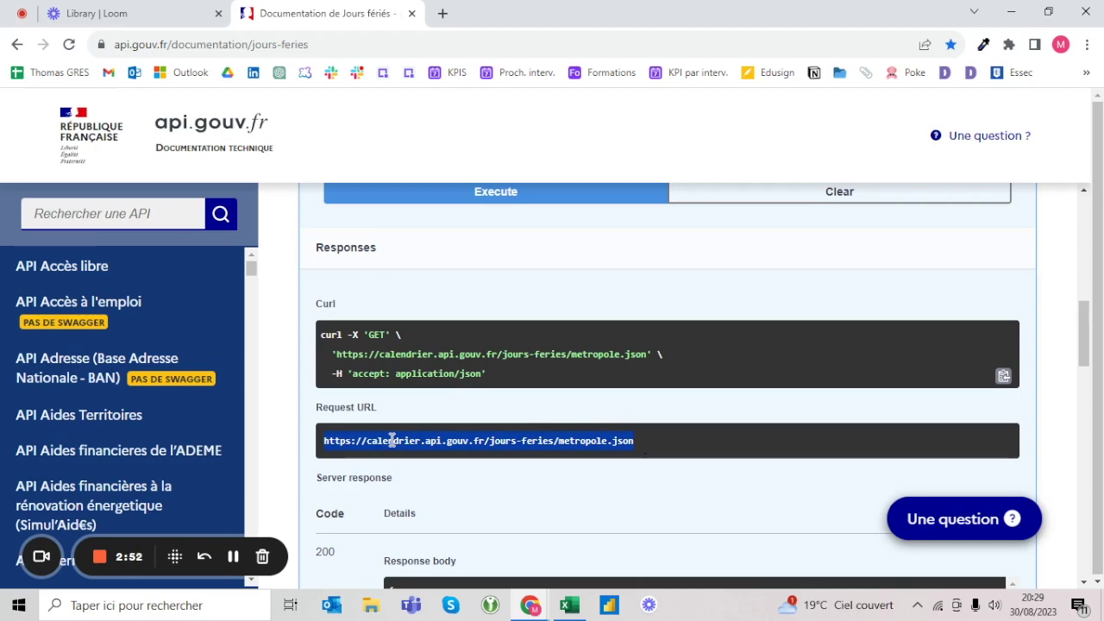
click(447, 14)
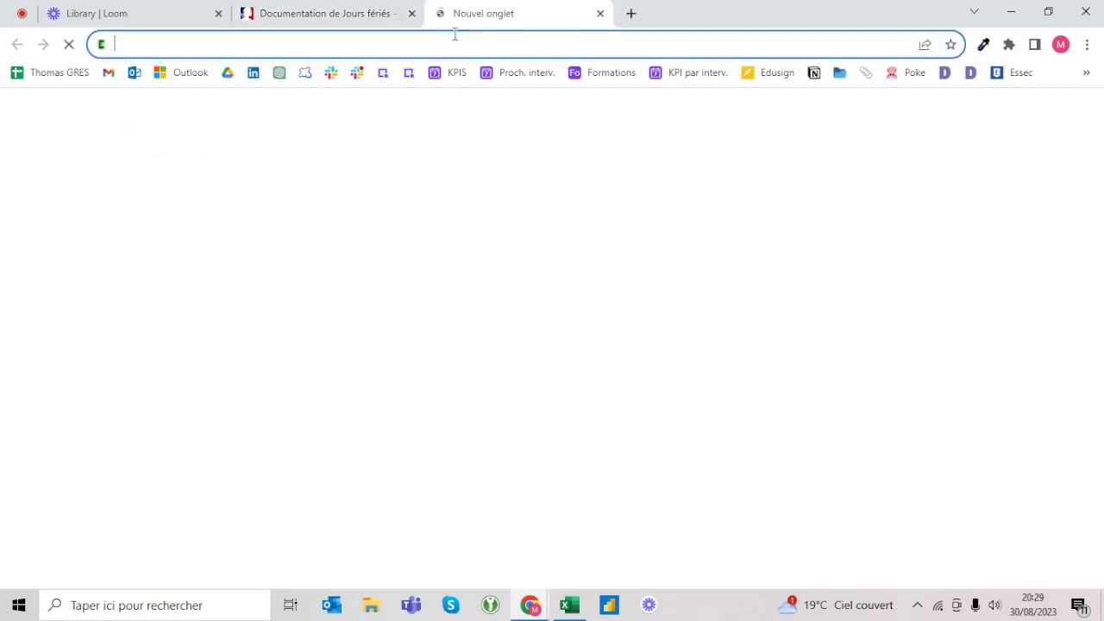
Load the metropole.json URL to view the raw JSON, then close that tab
text(https://calendrier.api.gouv.fr/jours-feries/metropole.json)
key(Return)
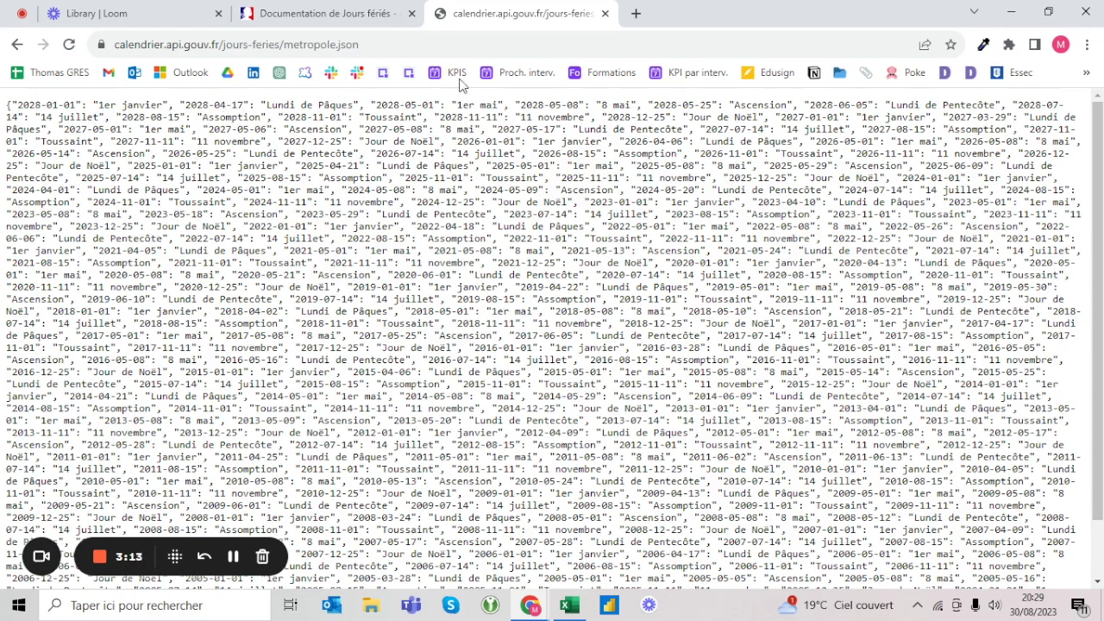
click(604, 13)
key(alt+Tab)
key(alt+Tab)
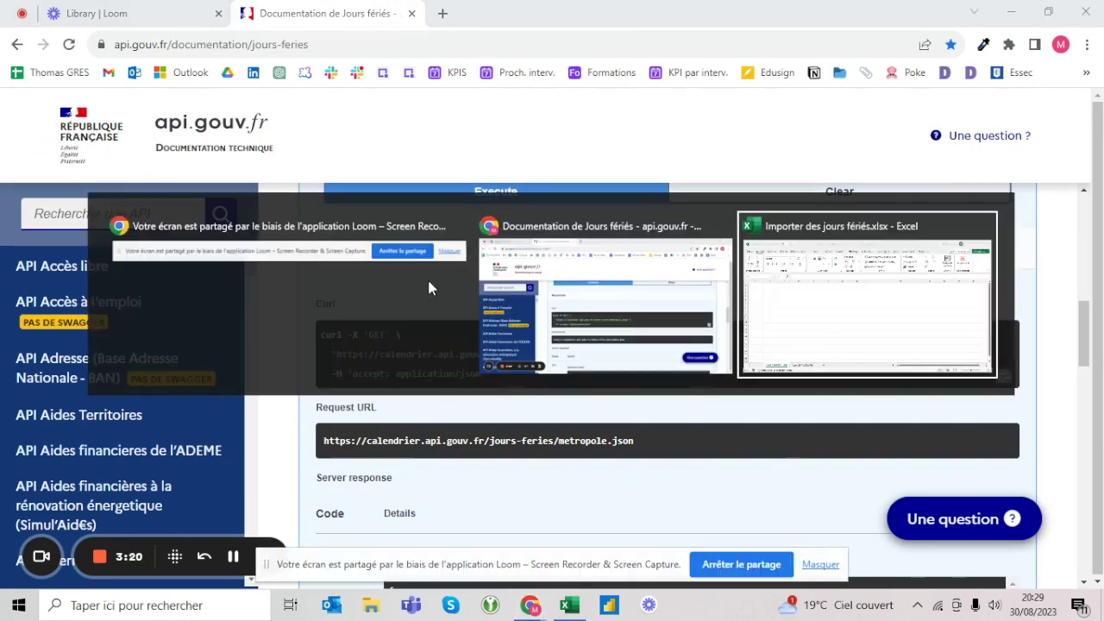
Import calendrier.api.gouv.fr/jours-feries/metropole.json via À partir du web and refresh the preview
click(820, 565)
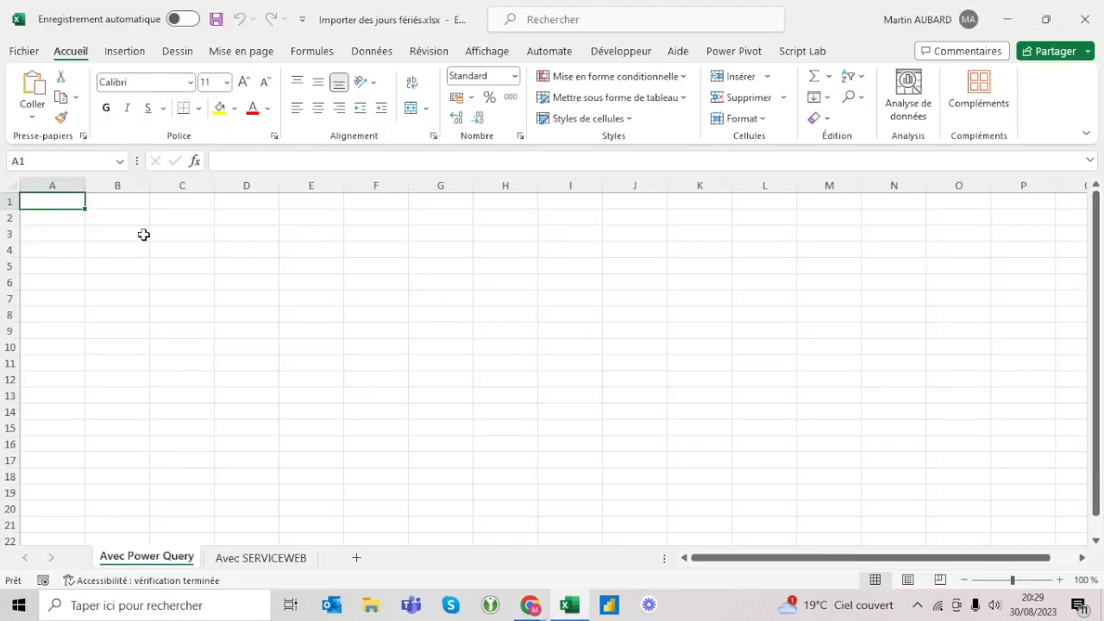
click(118, 223)
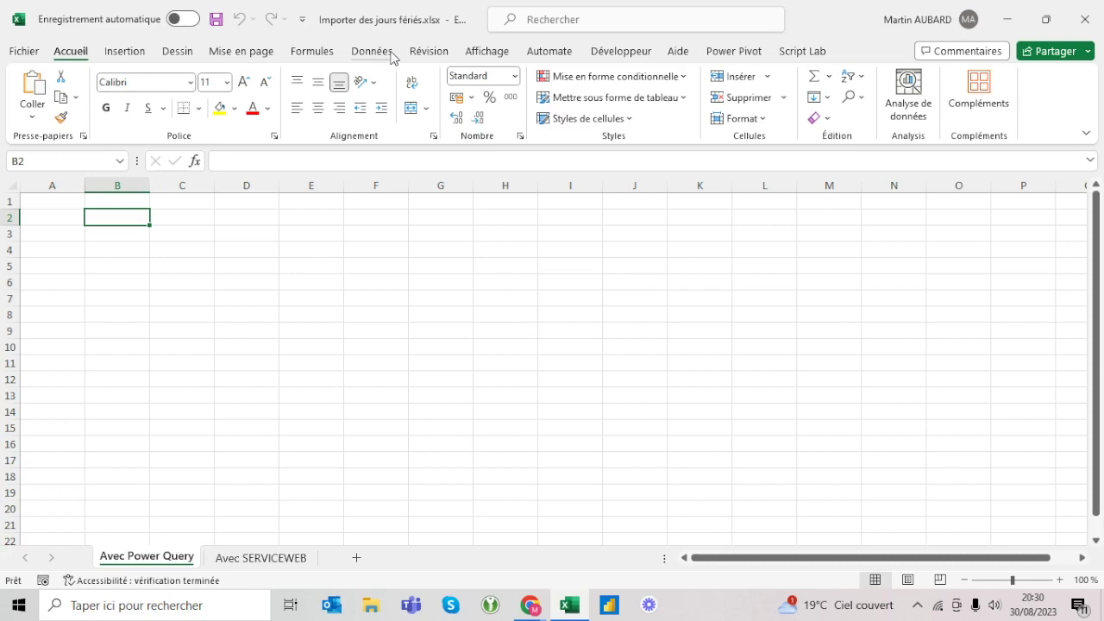
click(391, 55)
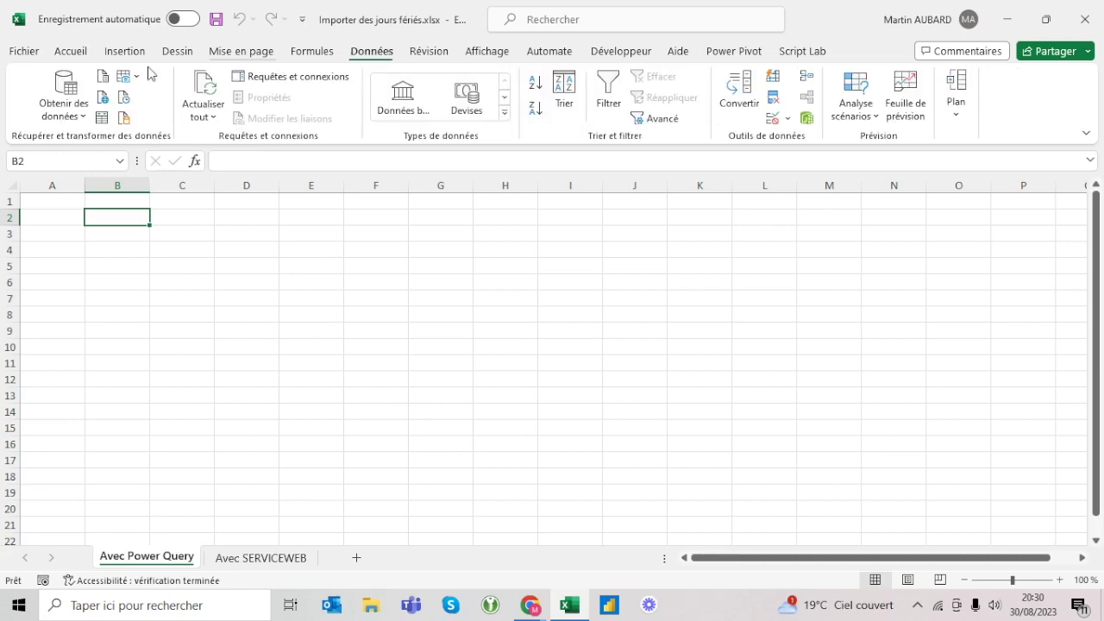
click(101, 99)
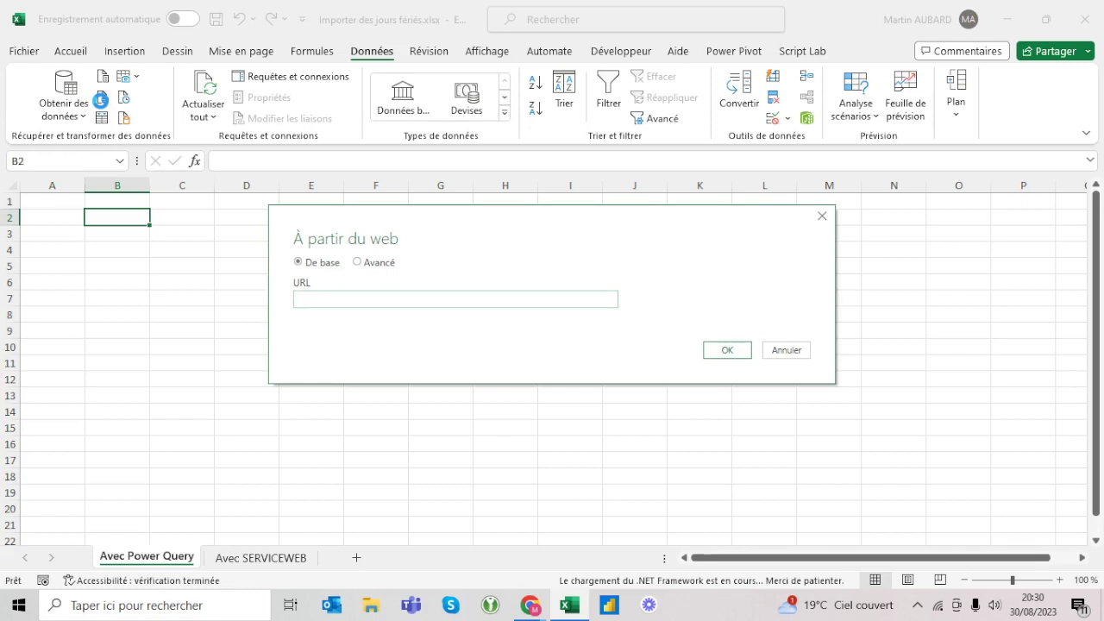
text(https://calendrier.api.gouv.fr/jours-feries/metropole.json)
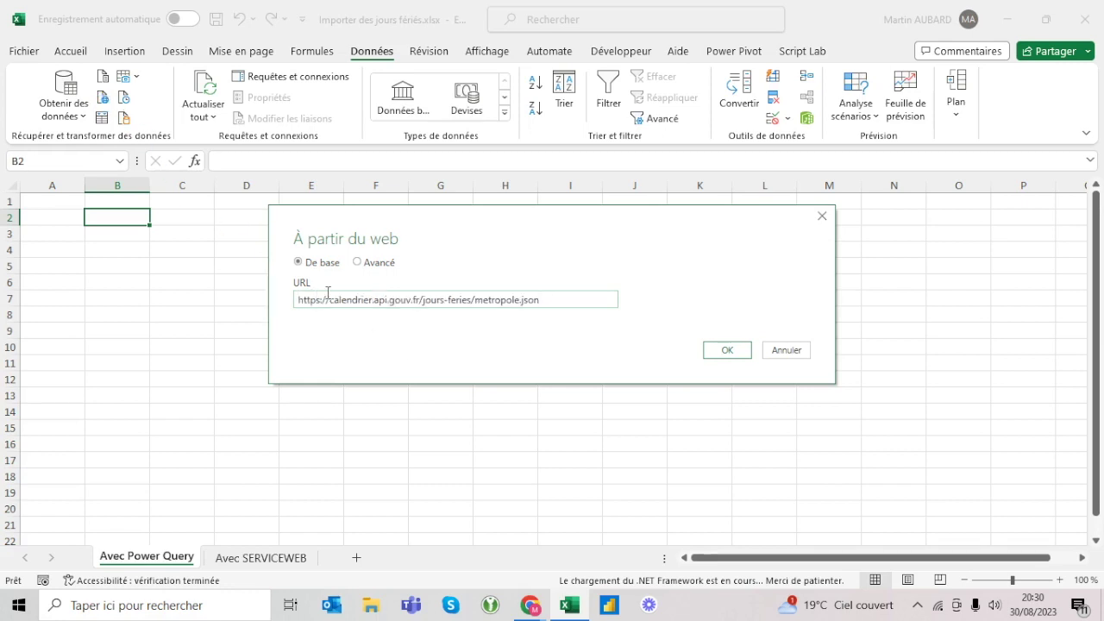
click(738, 354)
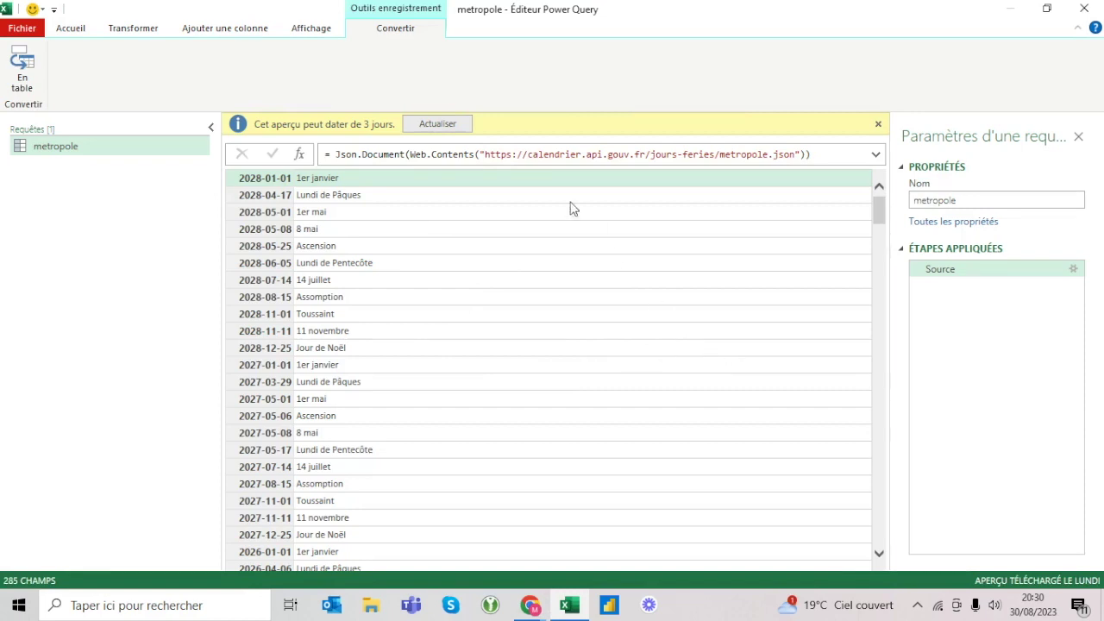
click(447, 124)
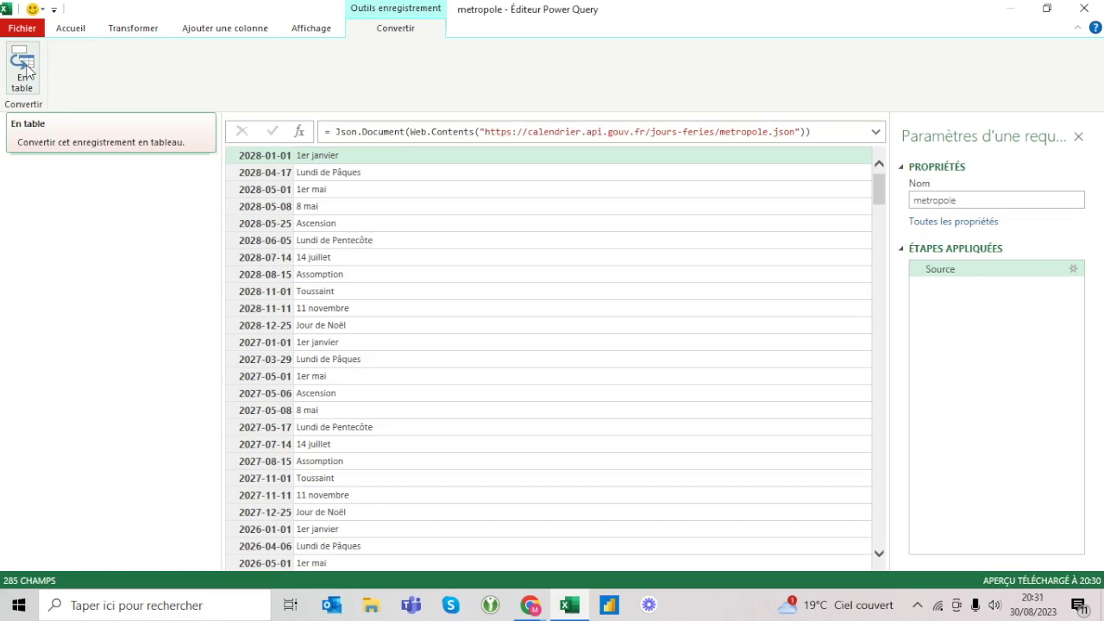
Convert the metropole record into a 285-row Name and Value table
click(24, 70)
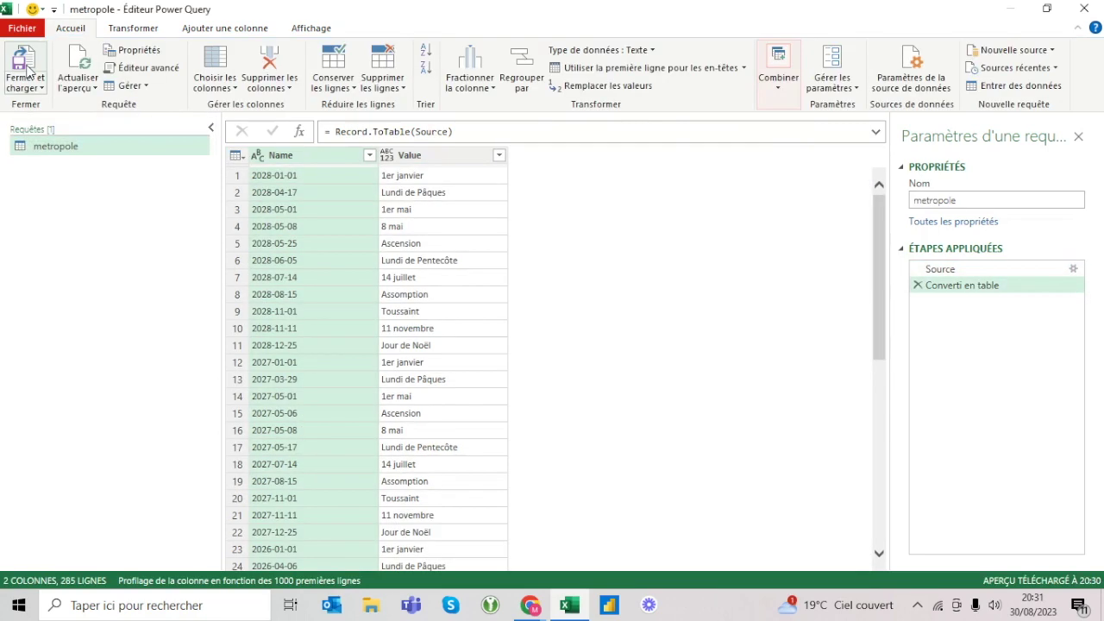
click(261, 159)
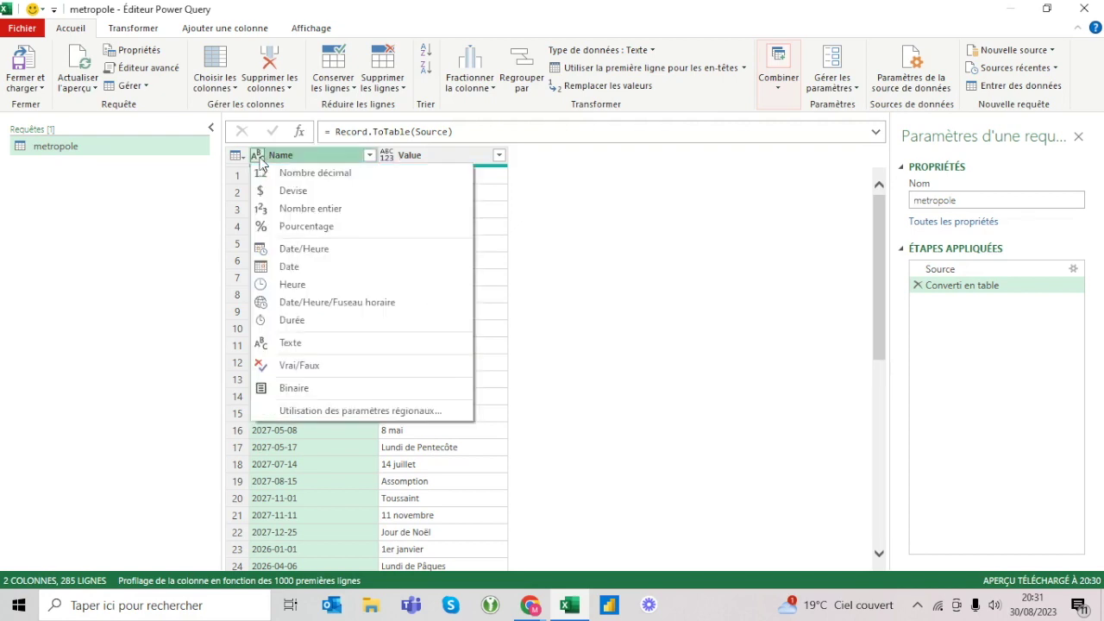
Give the Name column the Date type and rename it Date
click(320, 268)
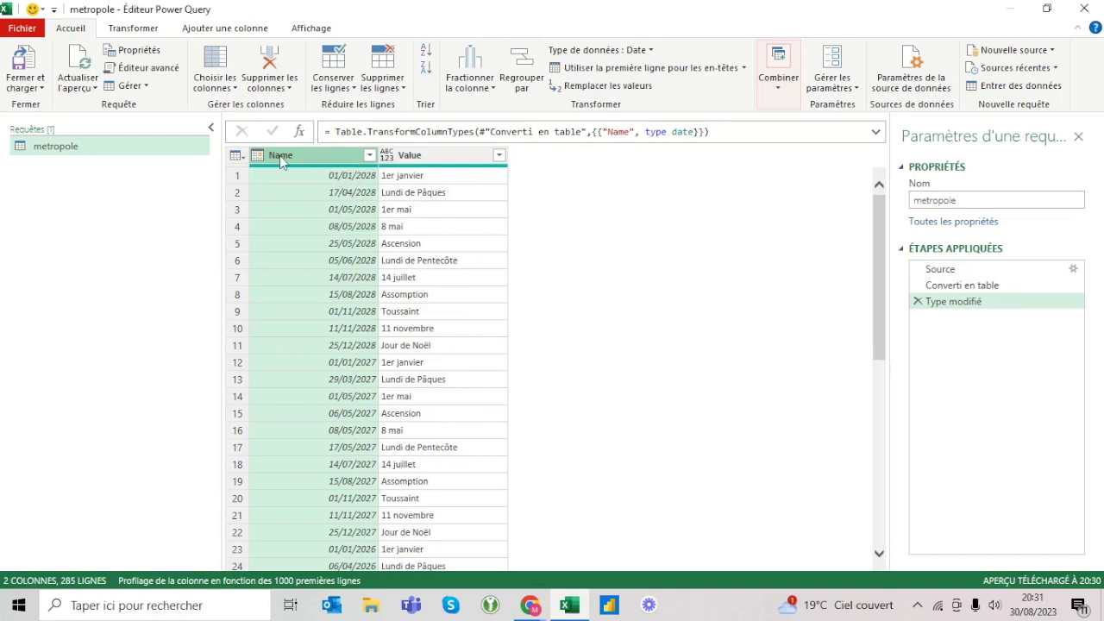
double_click(303, 156)
text(Dzt)
key(BackSpace)
key(BackSpace)
text(ate)
key(Return)
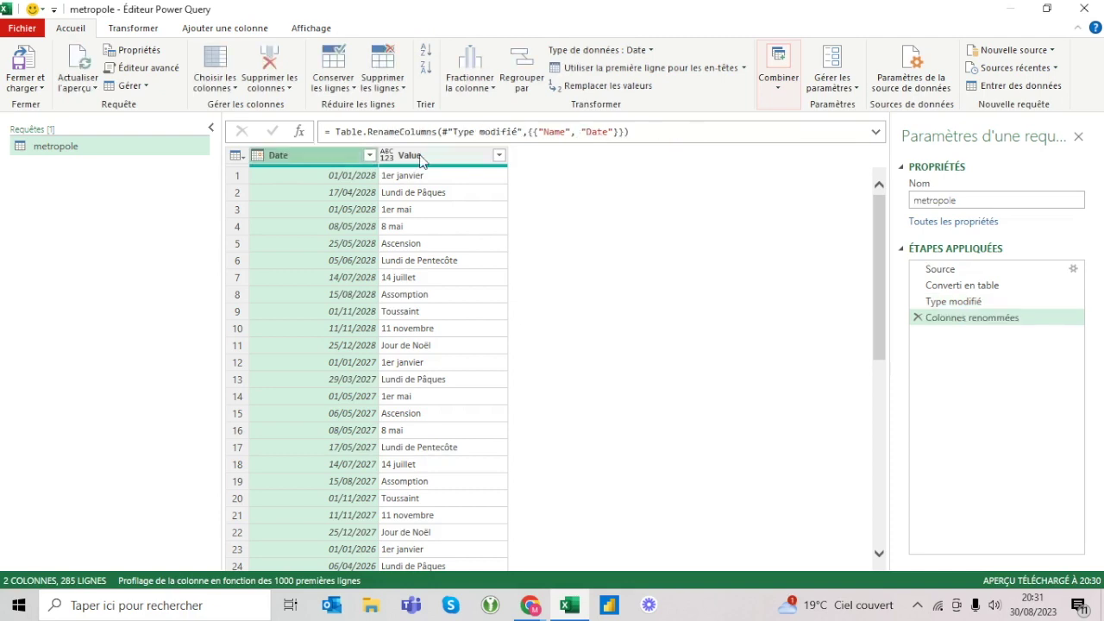
Rename the Value column Célébration and load the query into the workbook
double_click(412, 155)
text(Célébration)
key(Return)
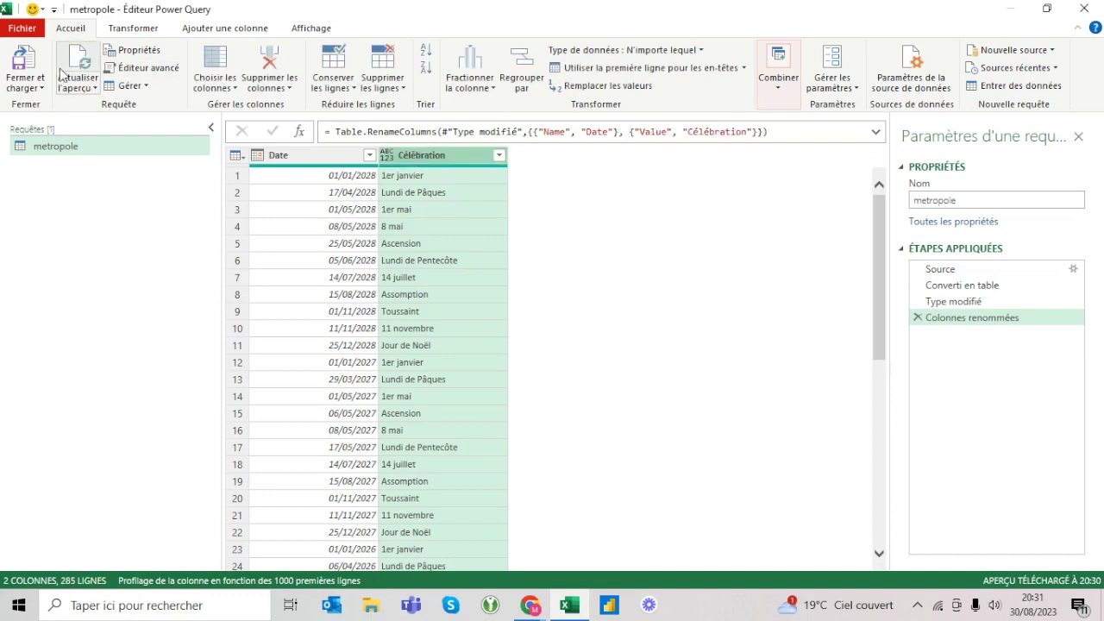
click(34, 62)
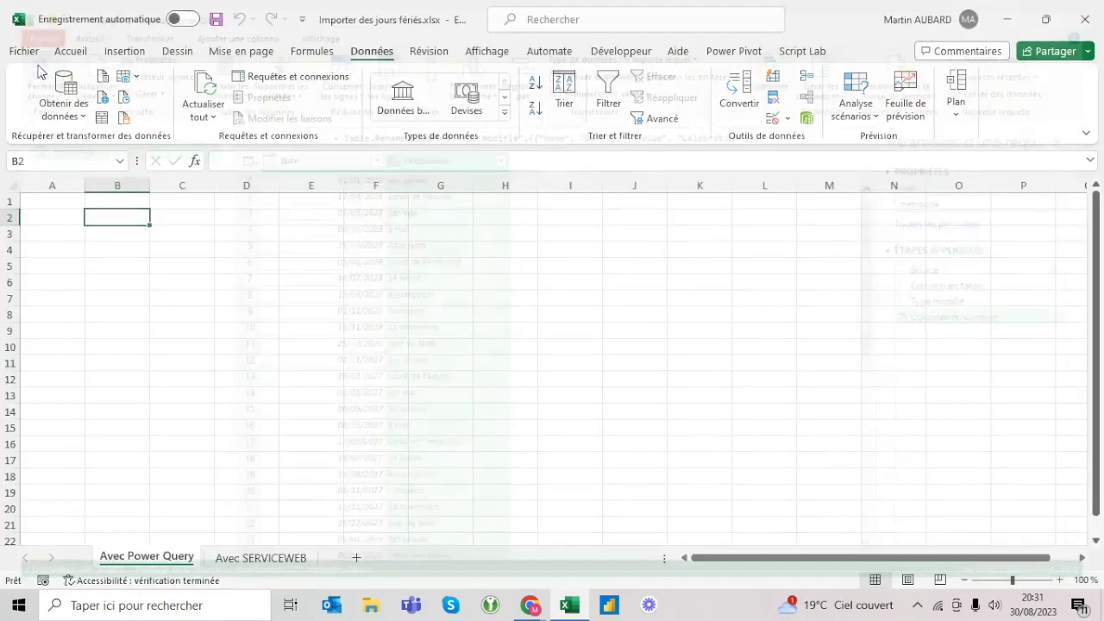
Insert an empty column before and a row above the table so it starts at B2
click(43, 186)
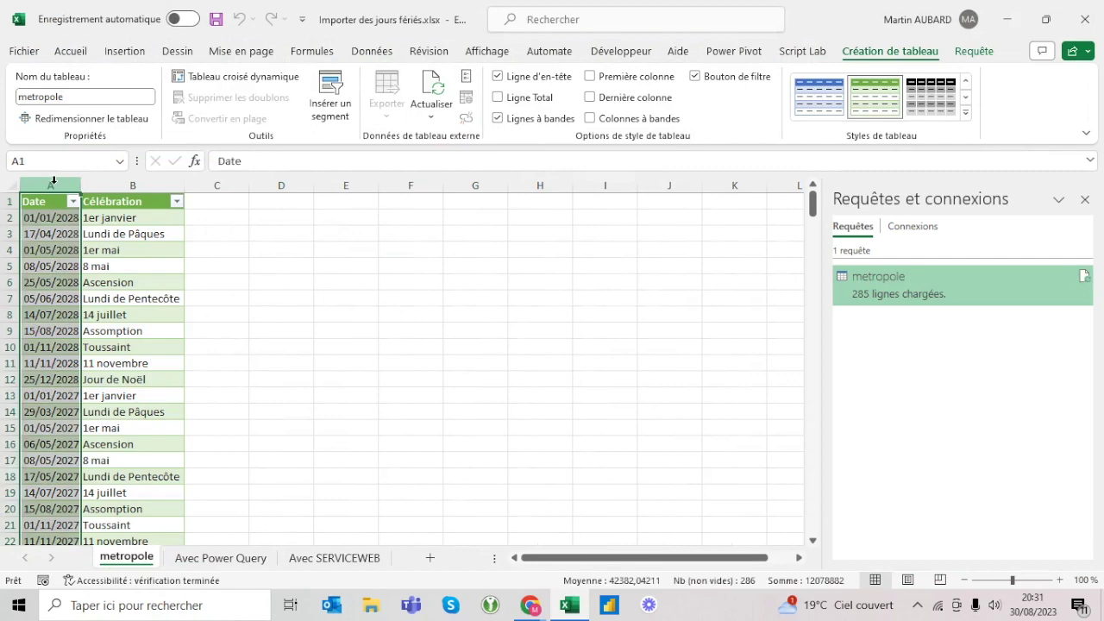
key(ctrl+plus)
click(10, 201)
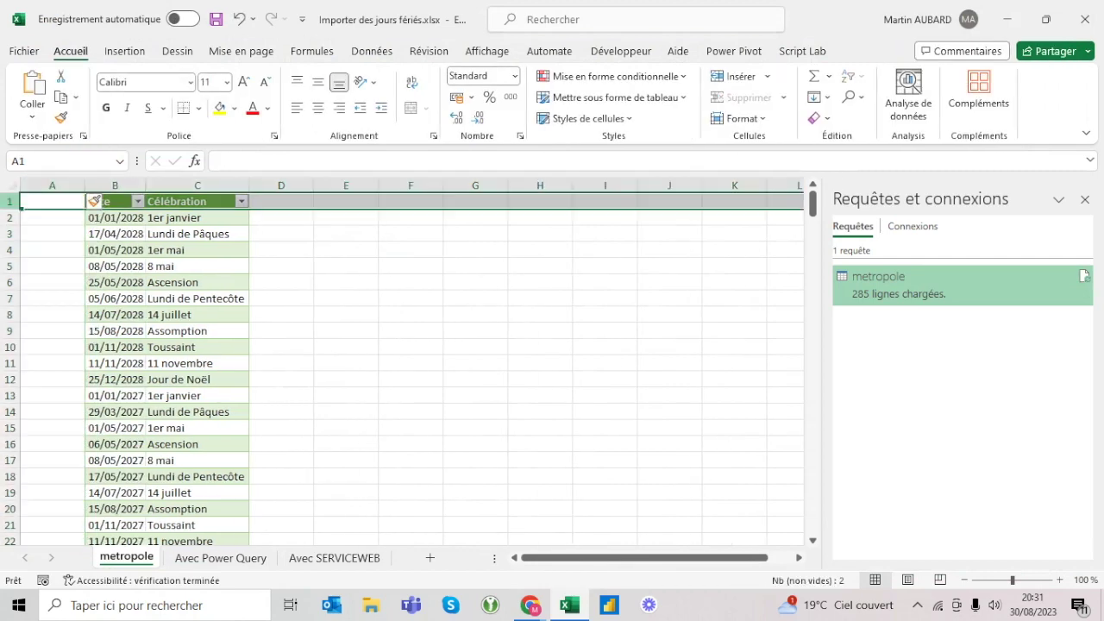
key(ctrl+plus)
click(112, 250)
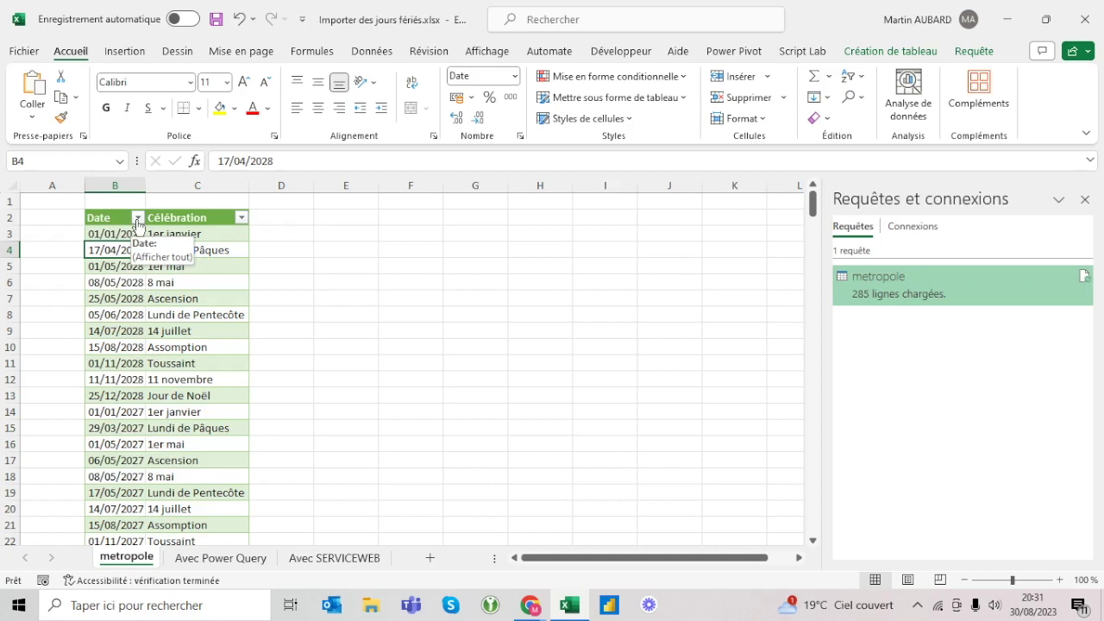
click(138, 220)
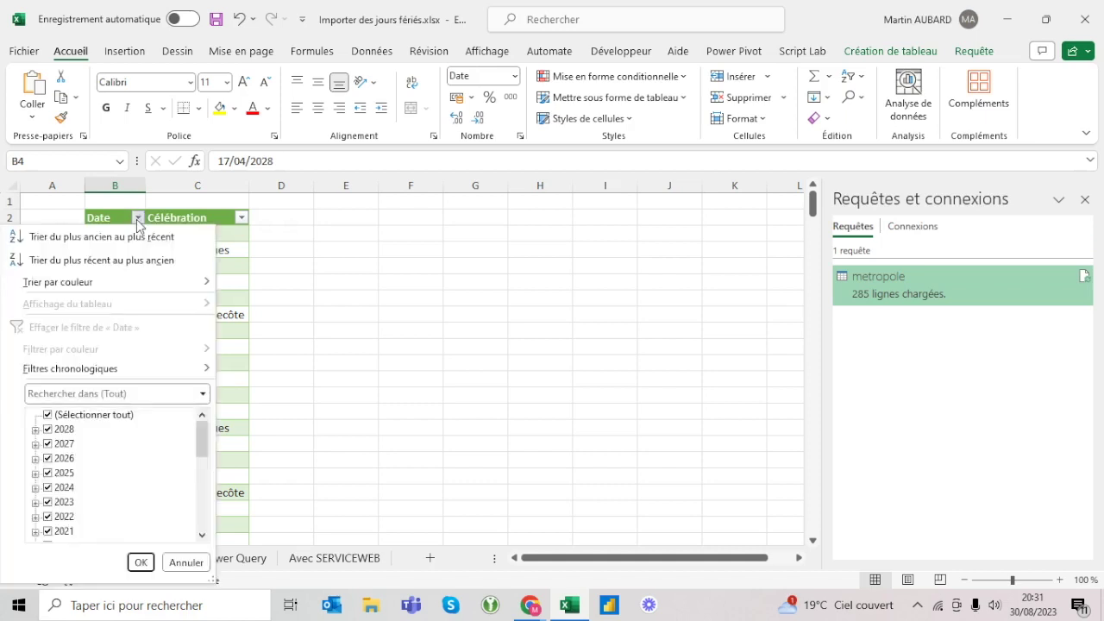
click(47, 415)
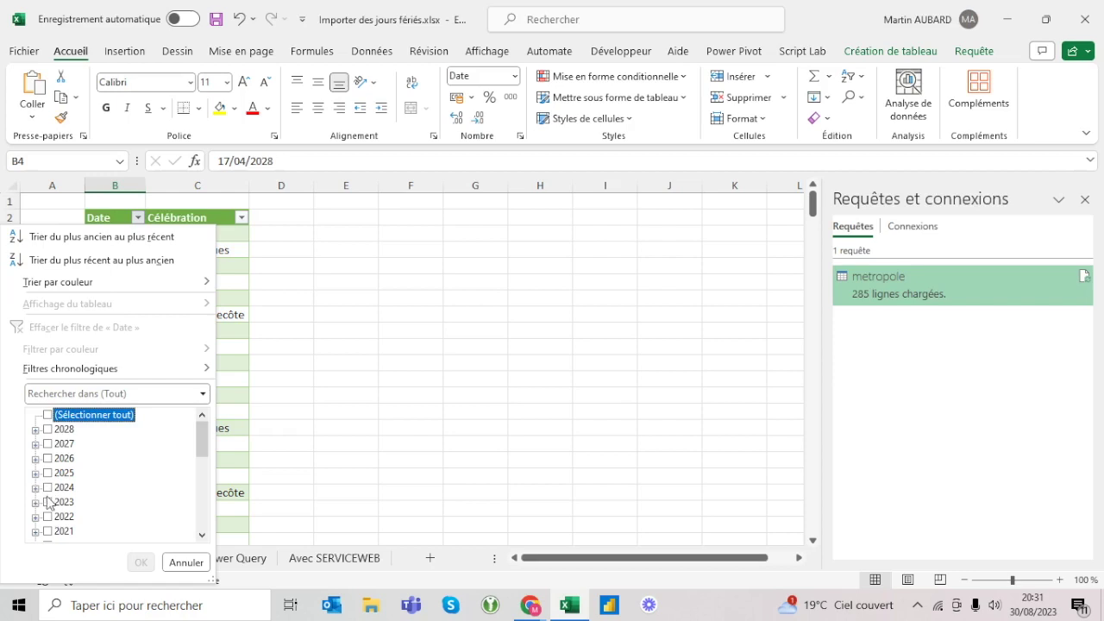
click(48, 502)
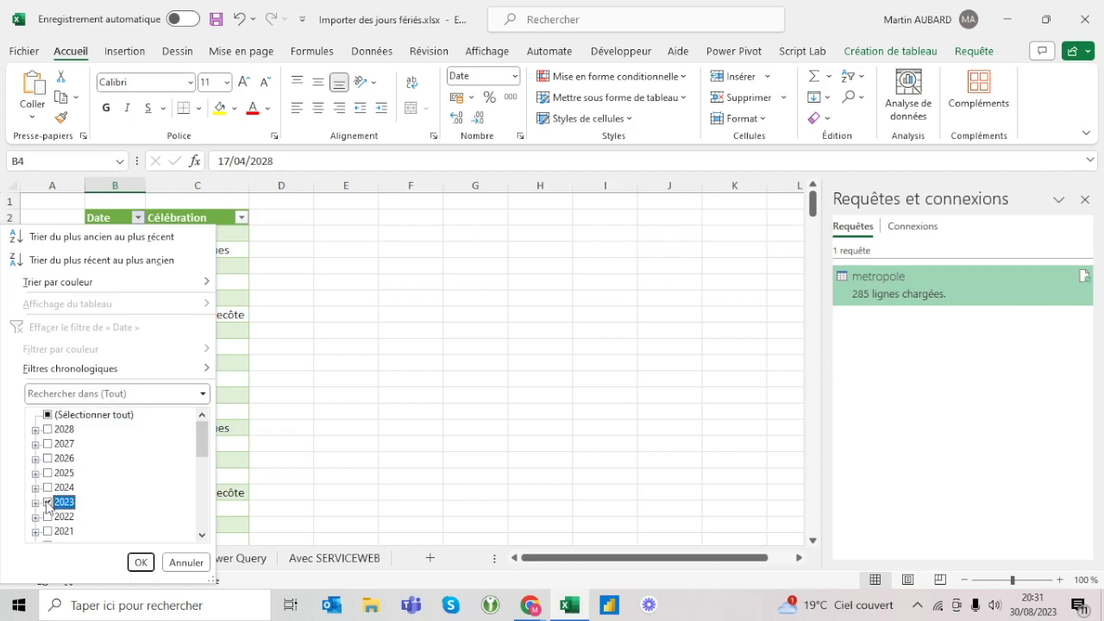
click(141, 563)
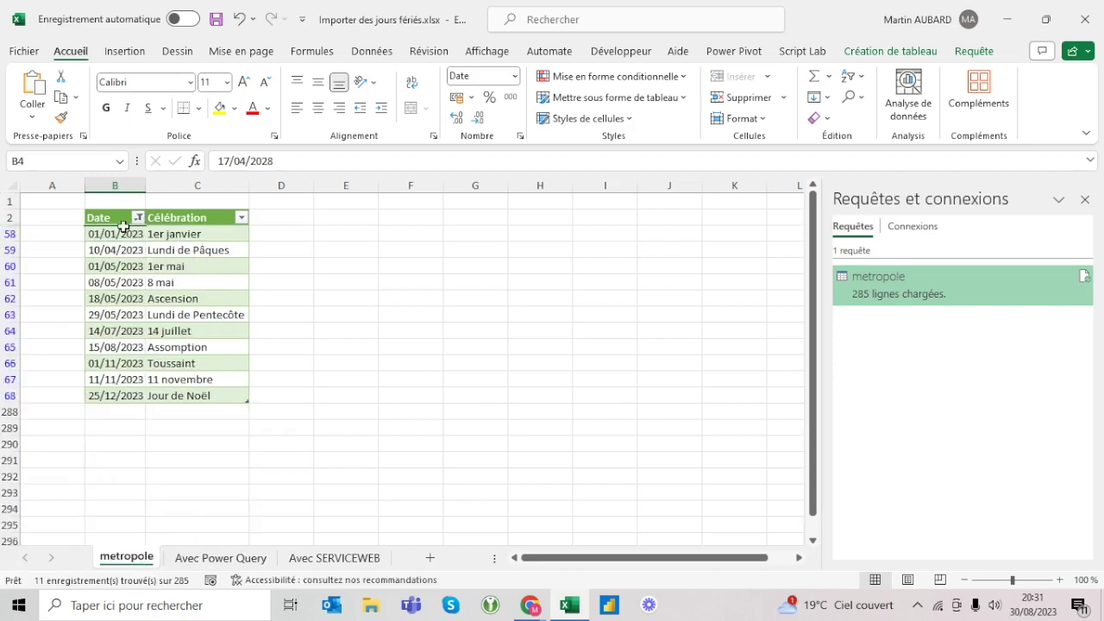
click(138, 218)
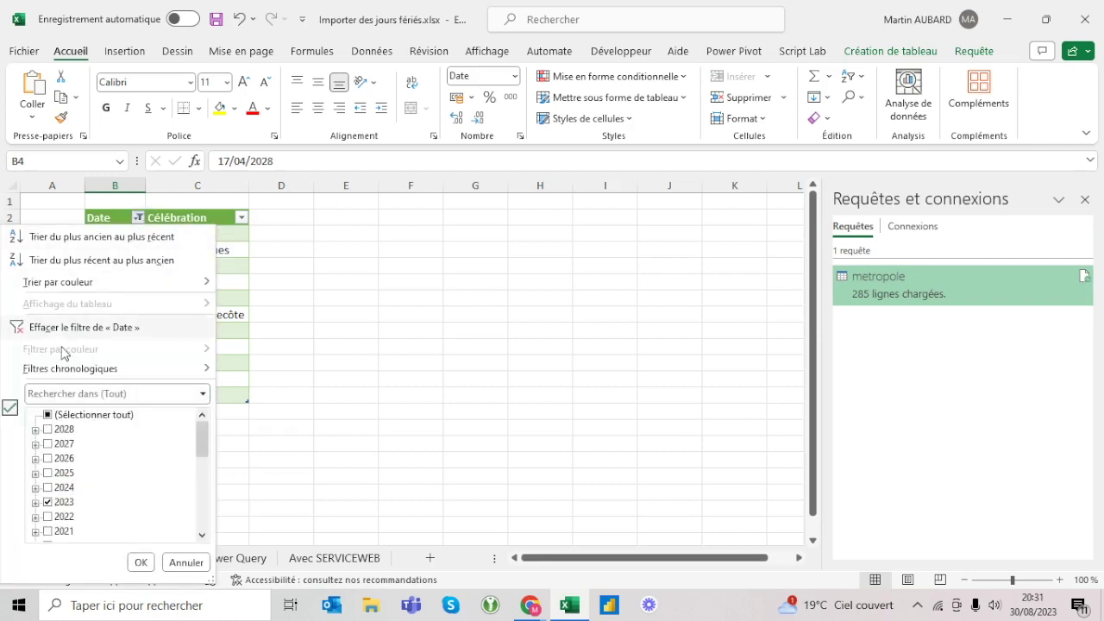
click(49, 415)
click(141, 562)
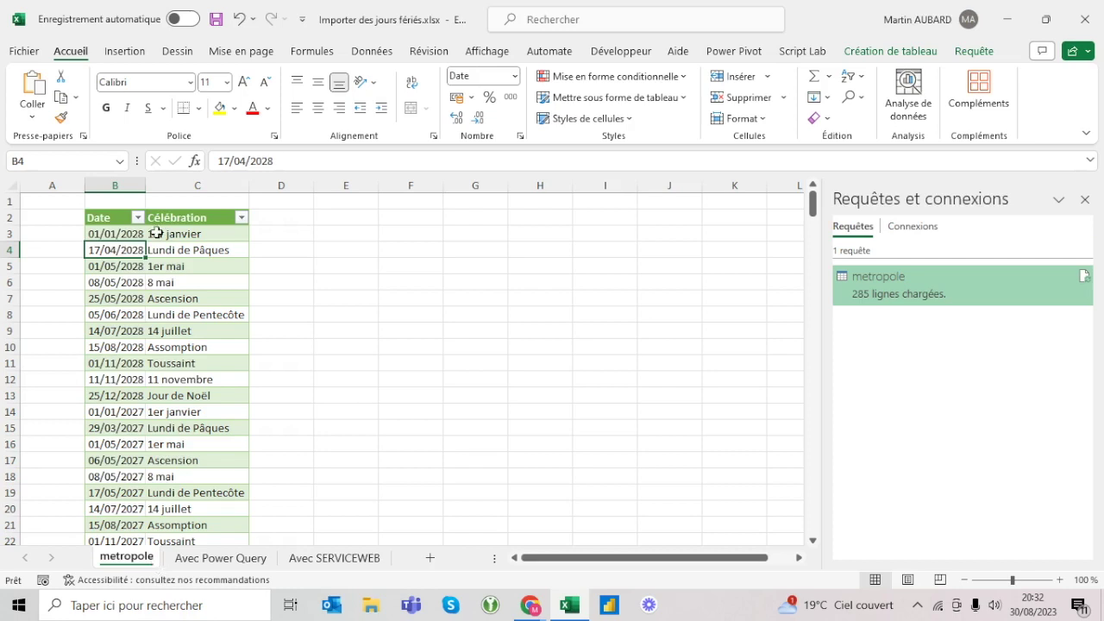
click(906, 51)
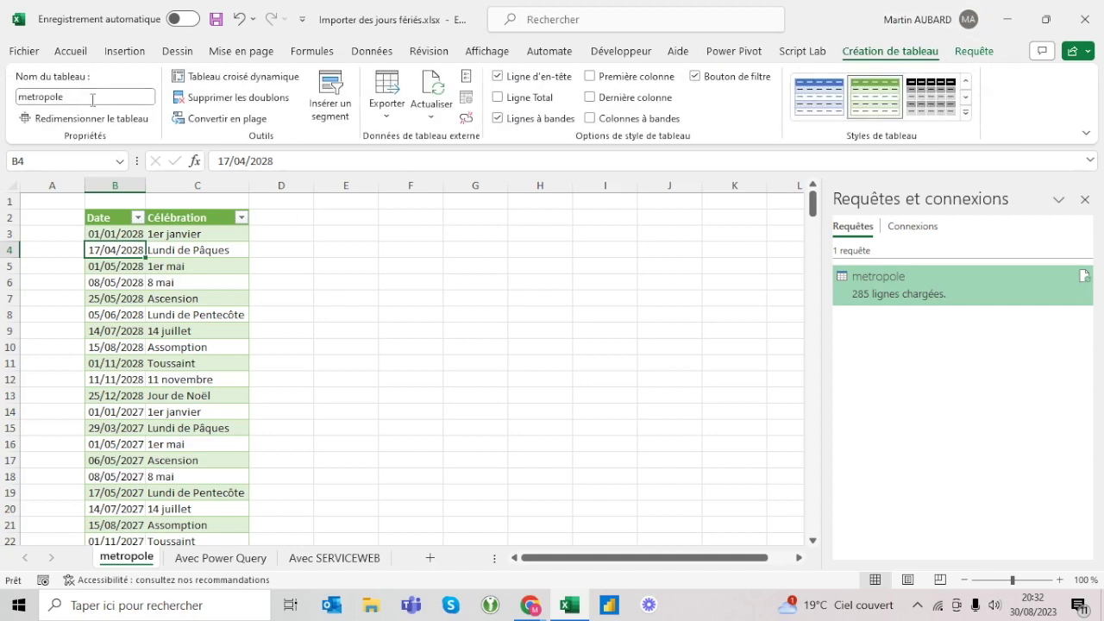
Replace the table name metropole with tab_JoursFériés in the Nom du tableau box
click(93, 98)
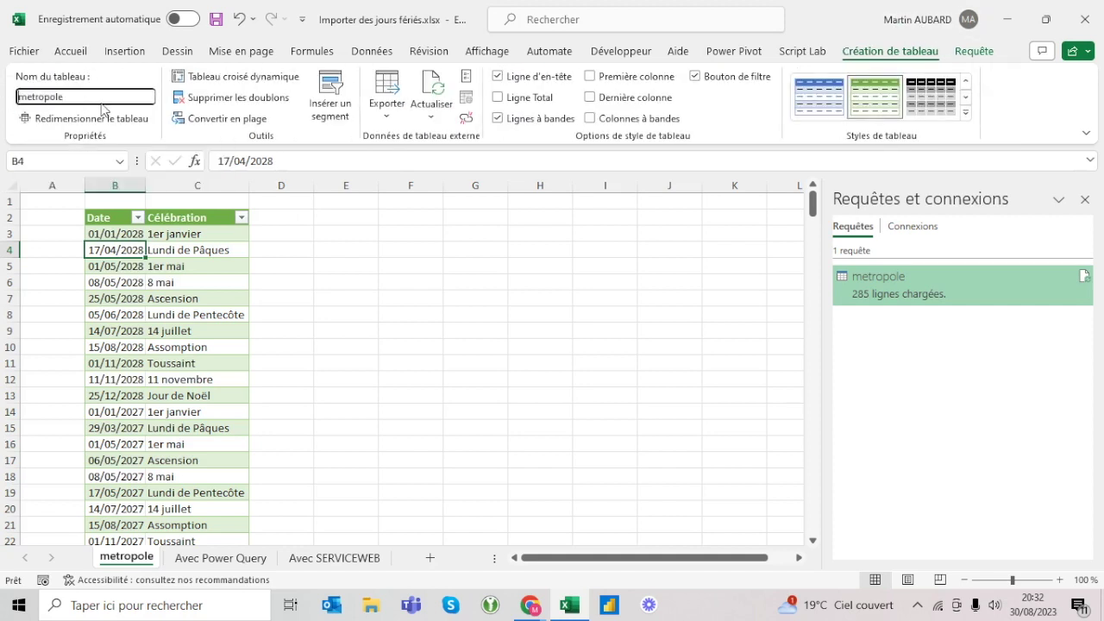
text(tab)
text(_Jours)
text(Fériés)
key(Return)
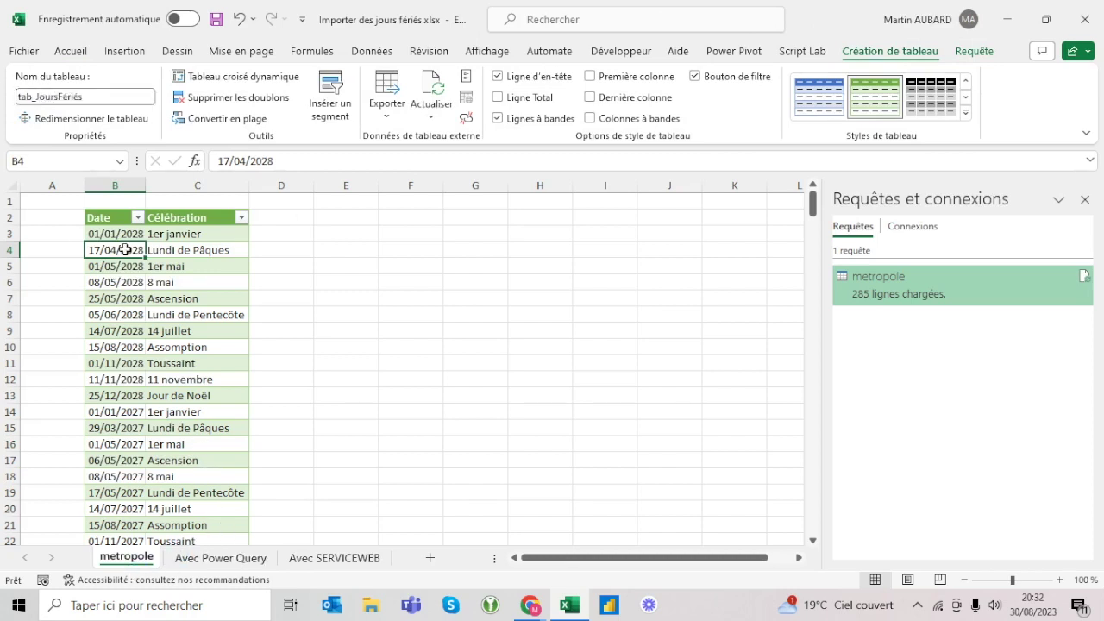
click(120, 217)
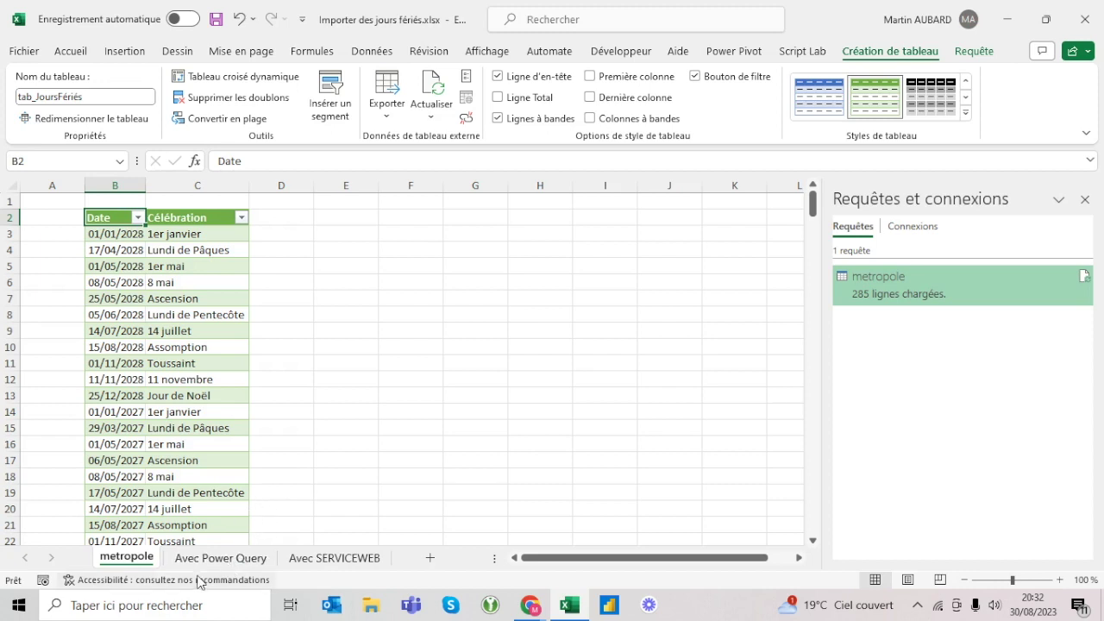
Rename the metropole sheet tab holding tab_JoursFériés to 'PARAMETRES'
double_click(139, 559)
text(PARAMETRES)
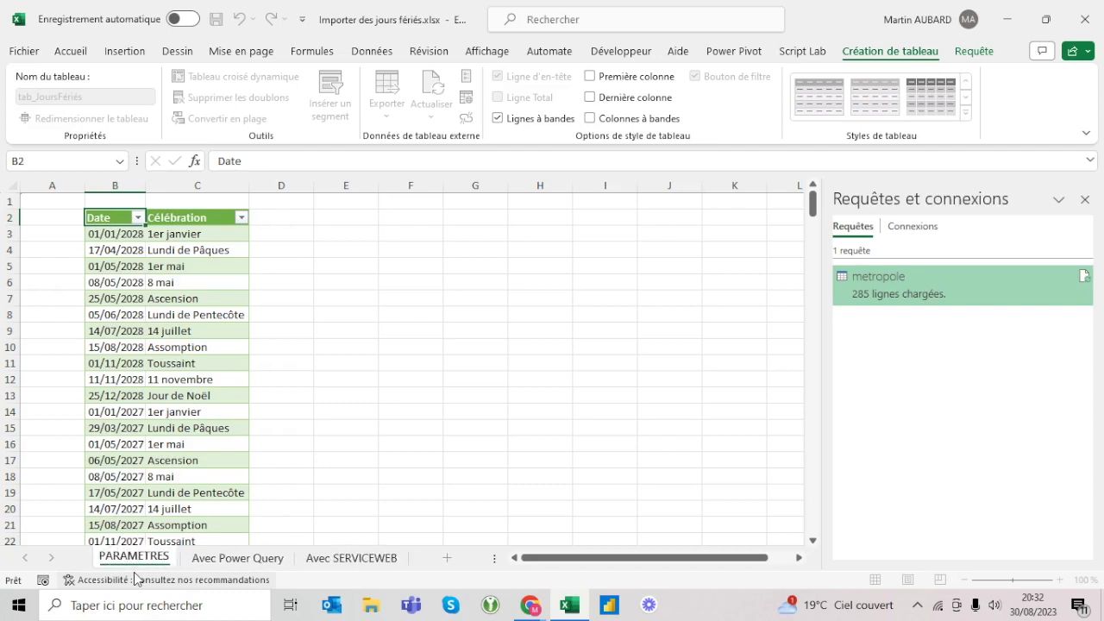
key(Return)
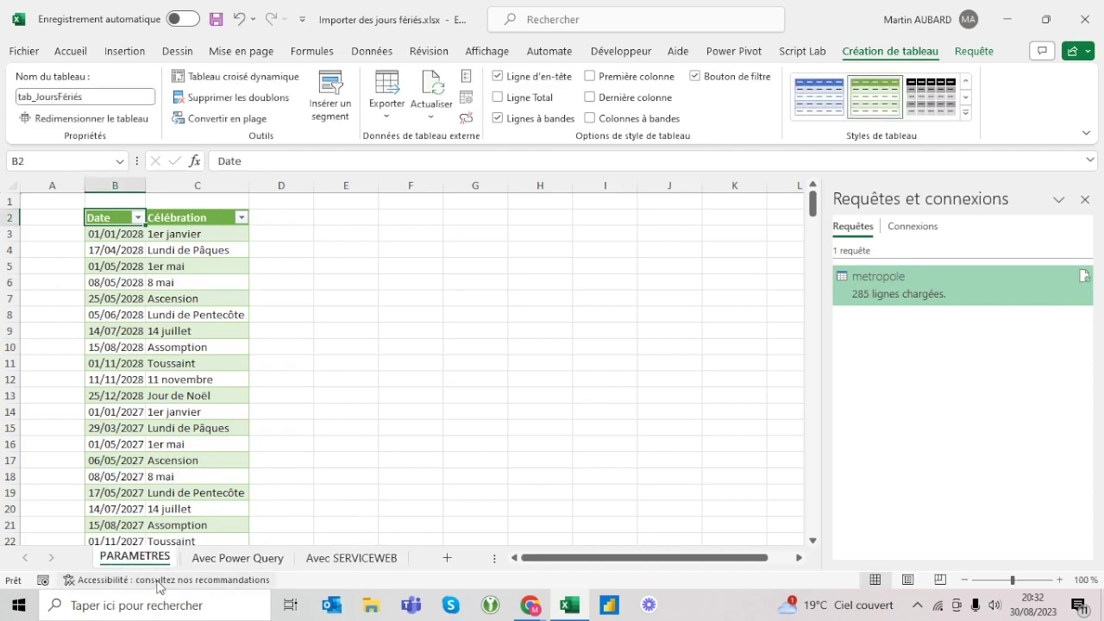